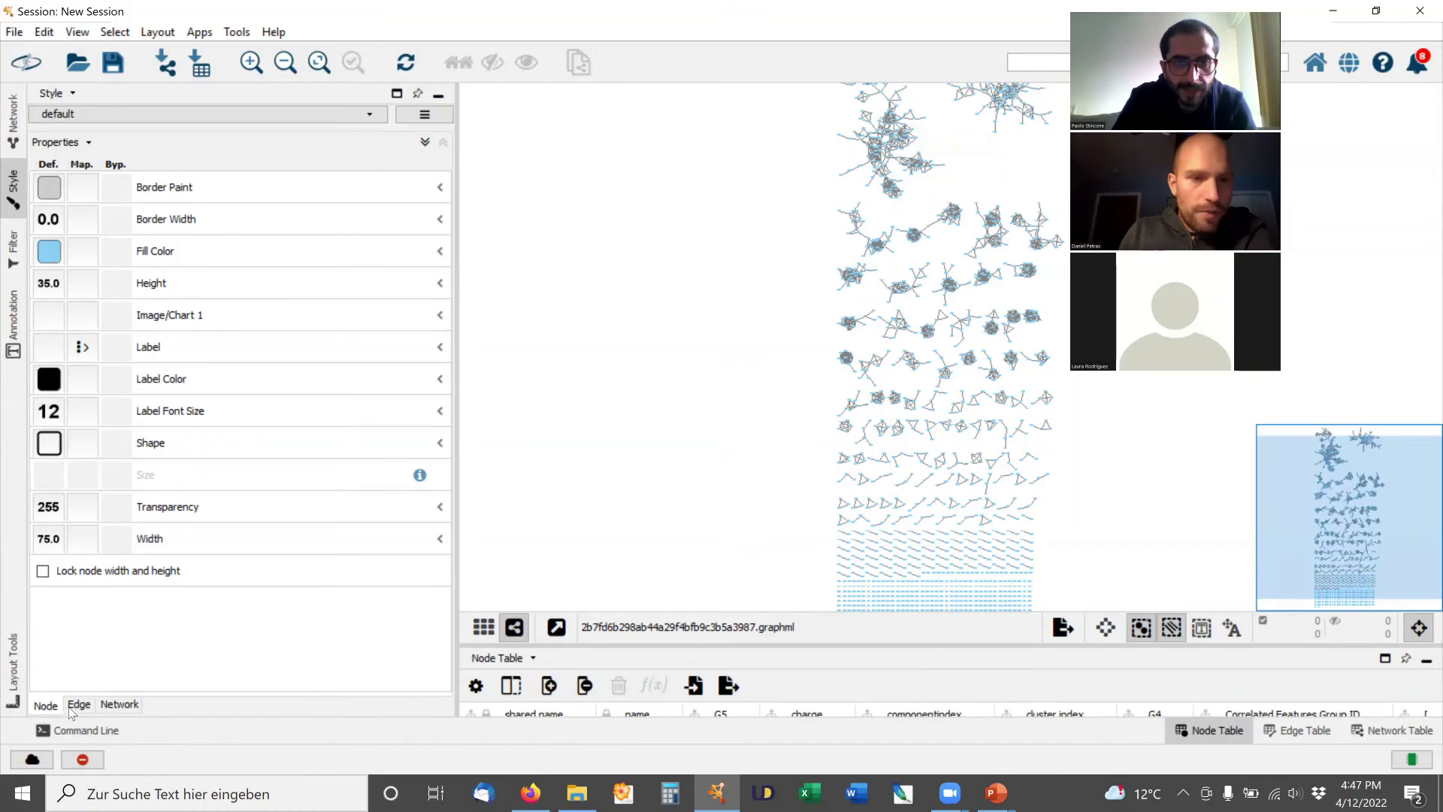
Map the edges' unselected stroke color to the EdgeType column using a discrete mapping.
click(78, 705)
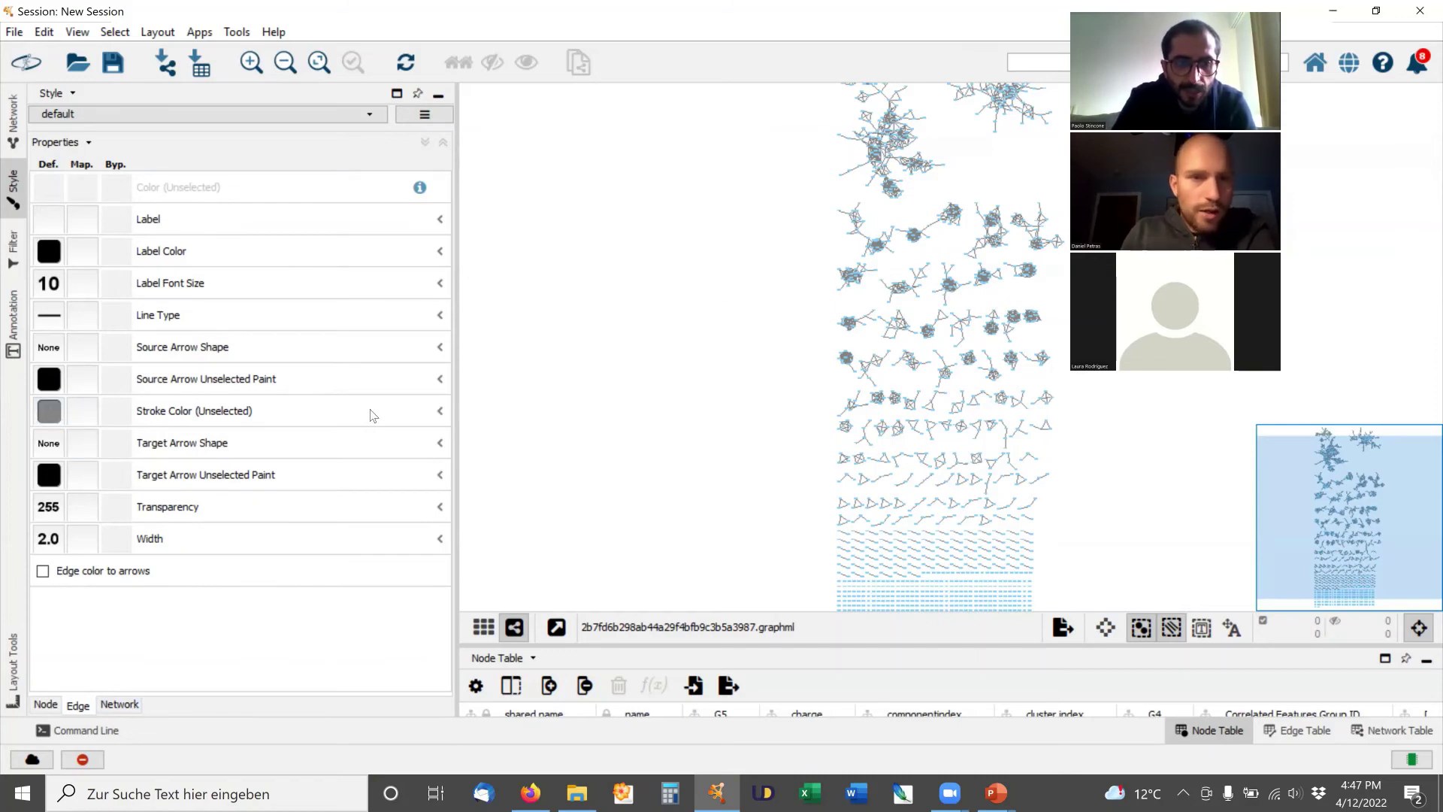
click(439, 415)
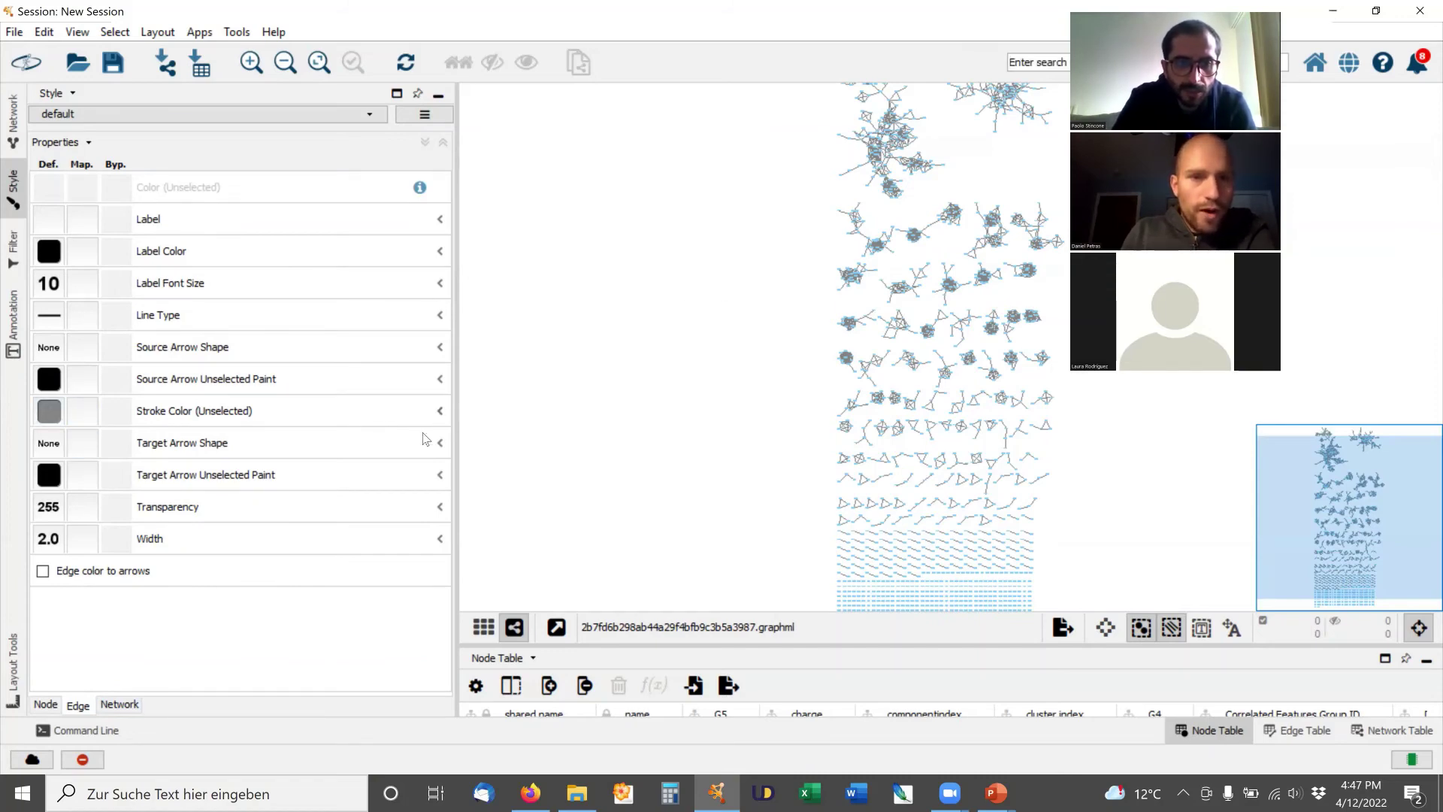
click(402, 443)
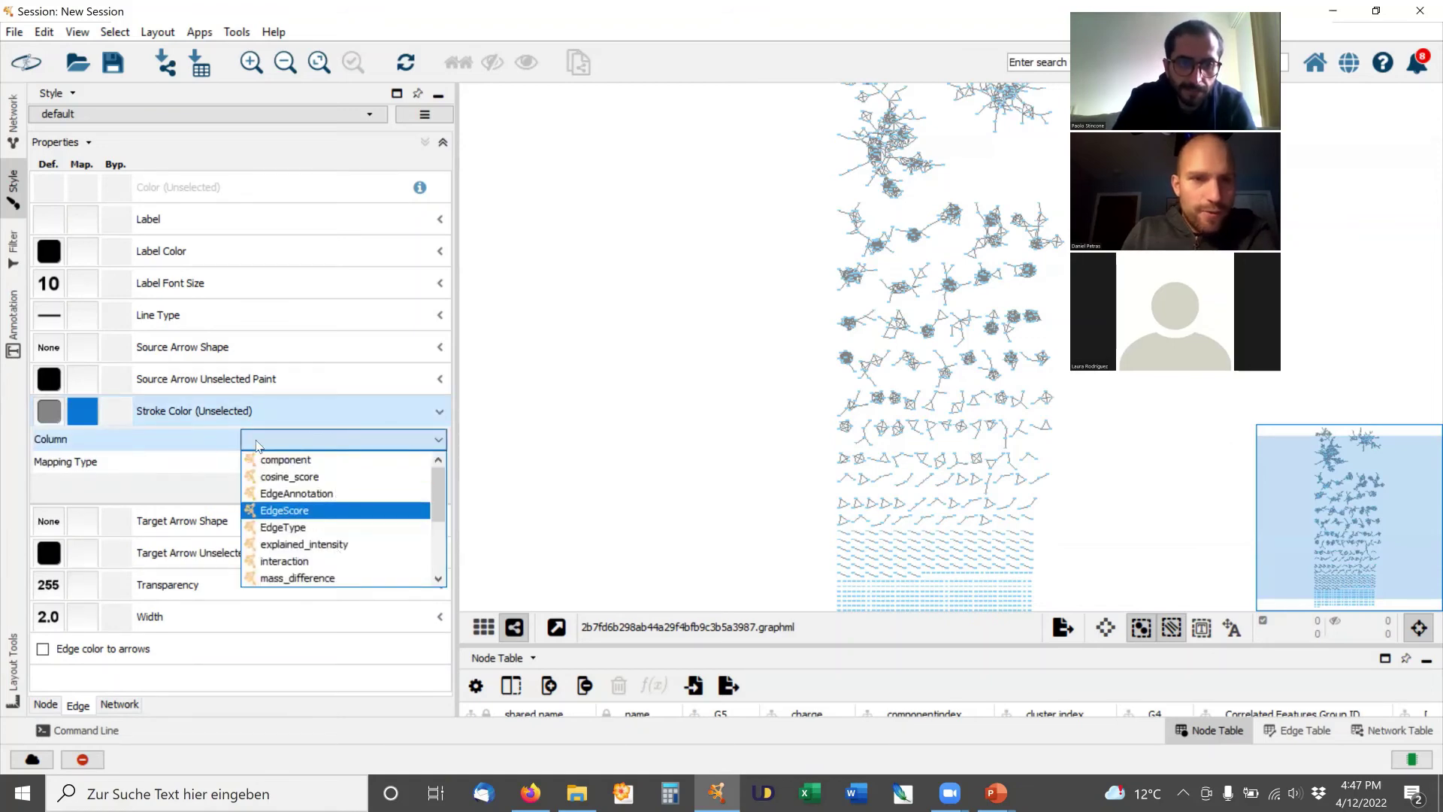
click(209, 421)
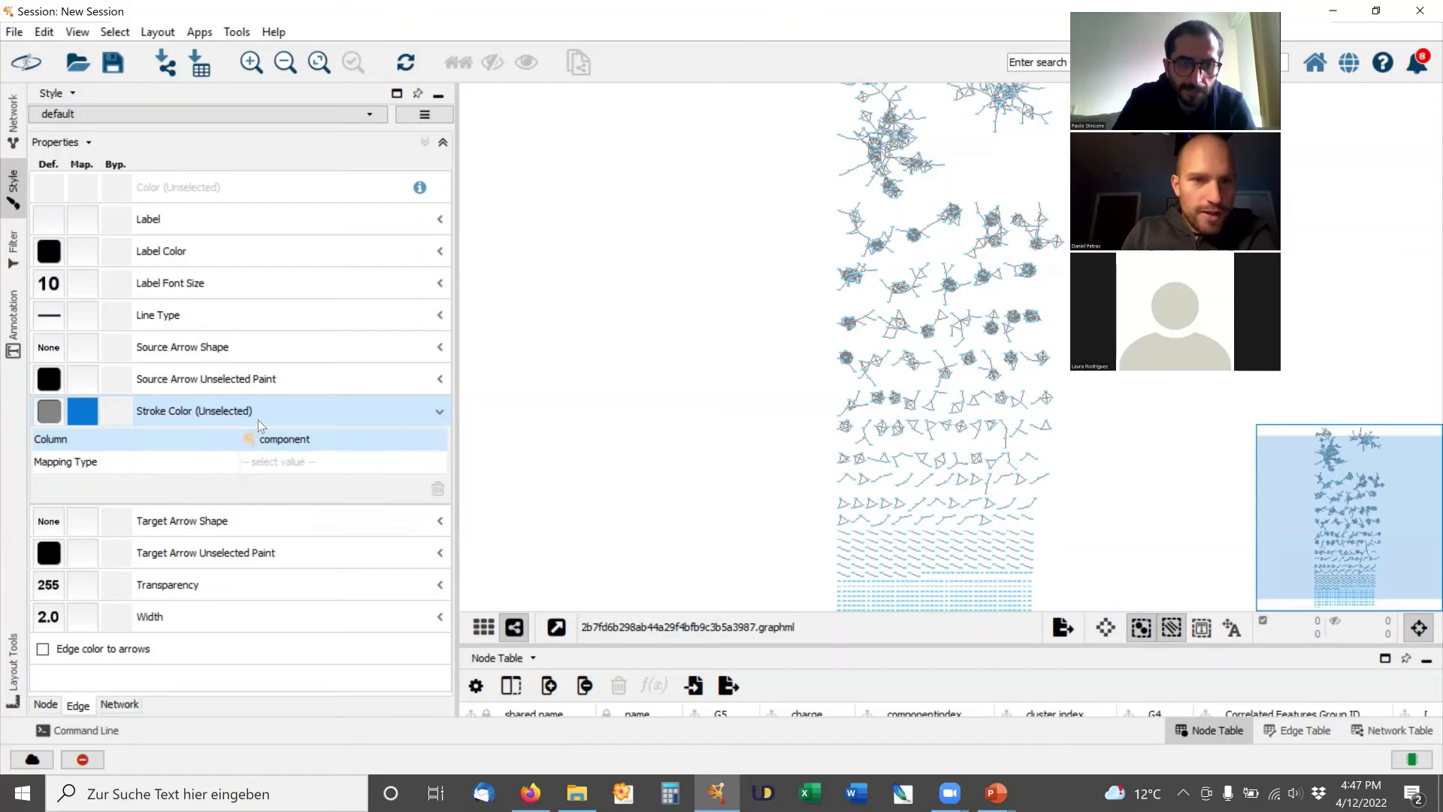
click(324, 439)
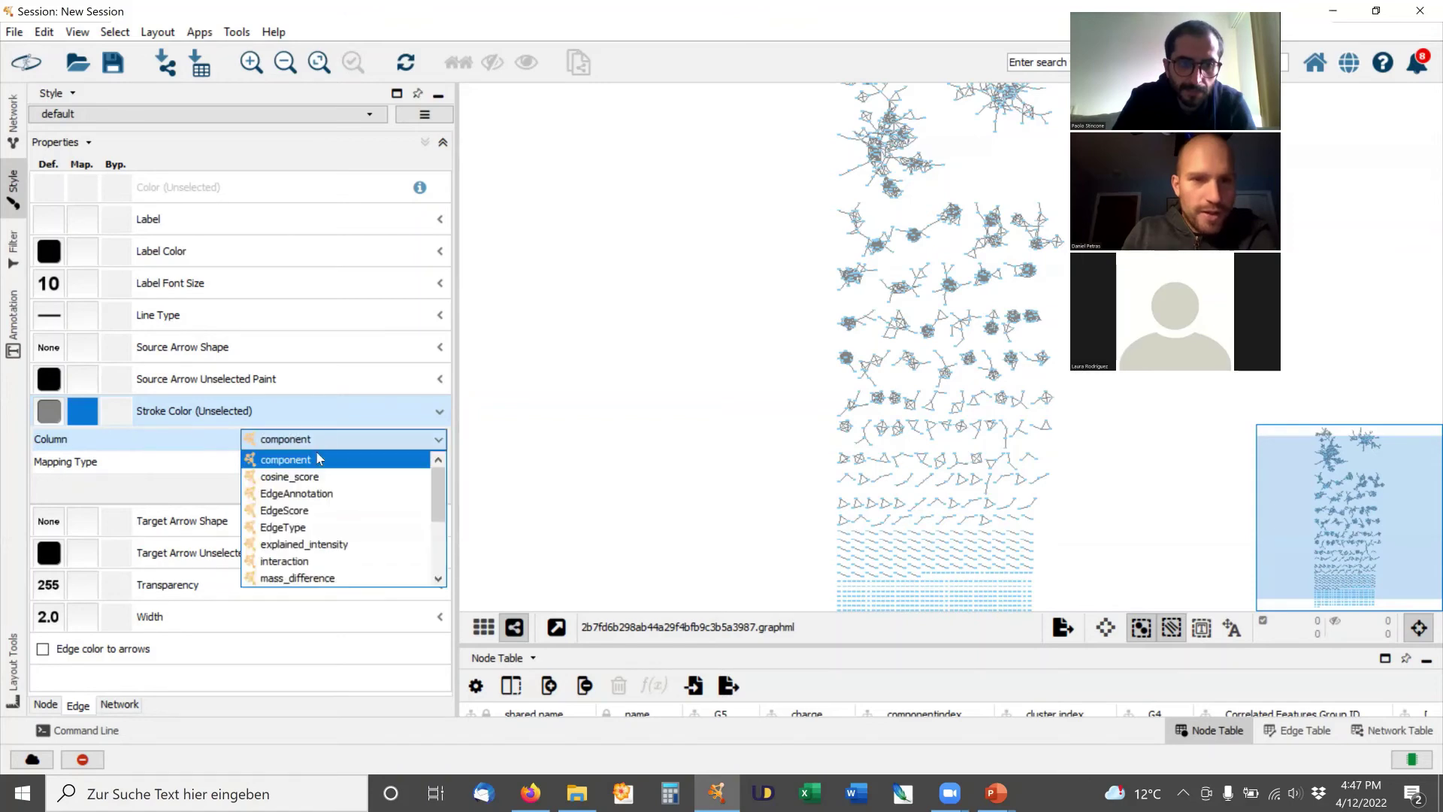
click(308, 526)
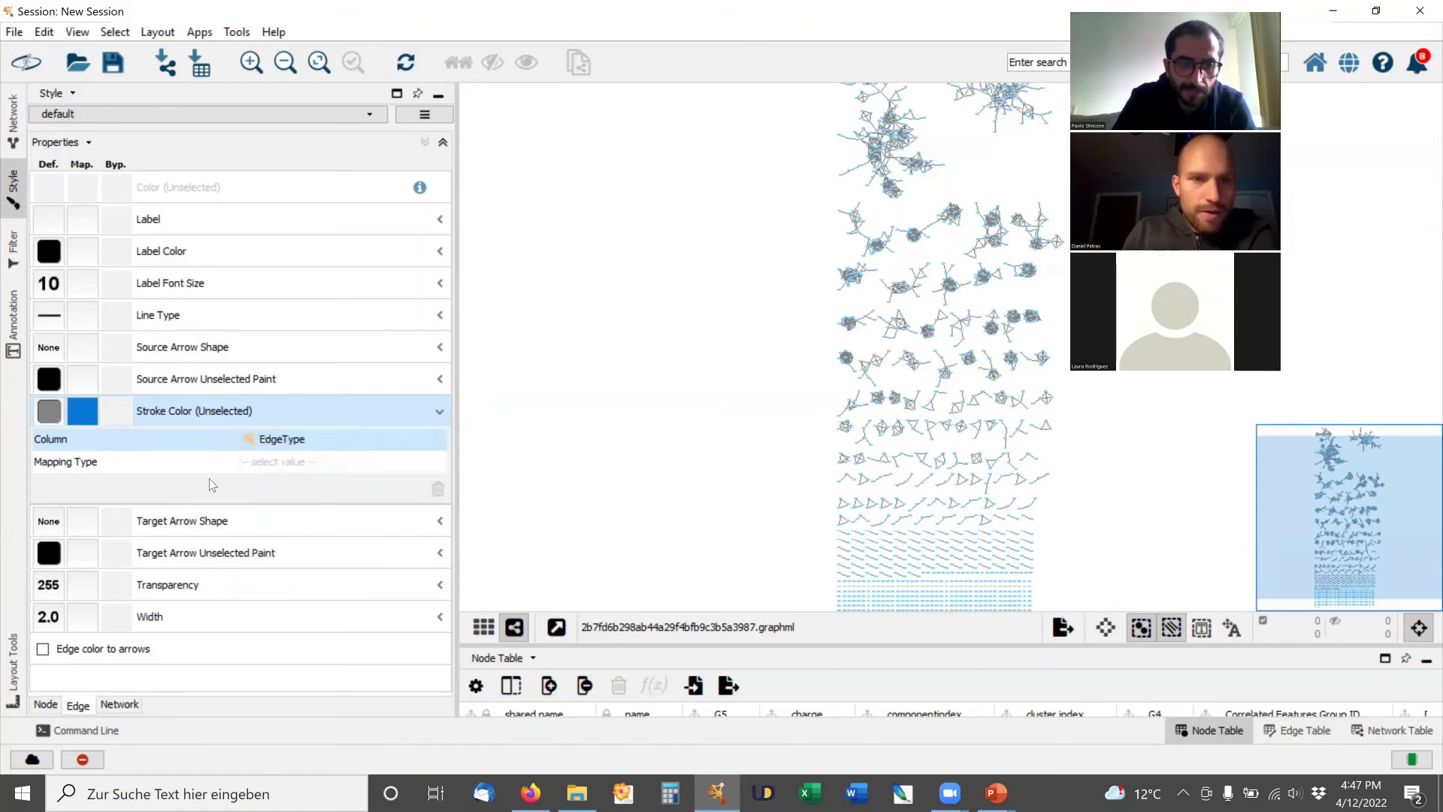
click(294, 466)
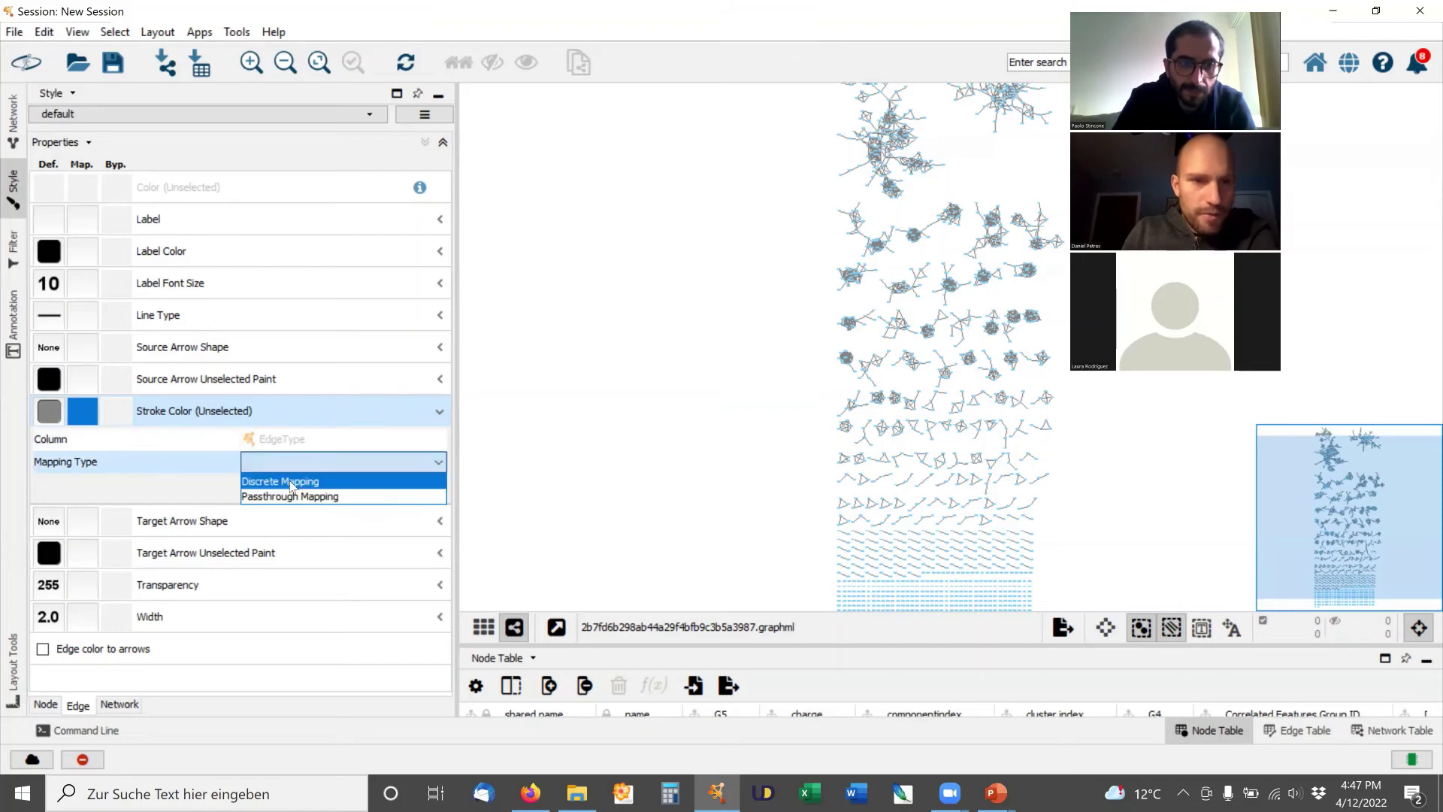
click(299, 481)
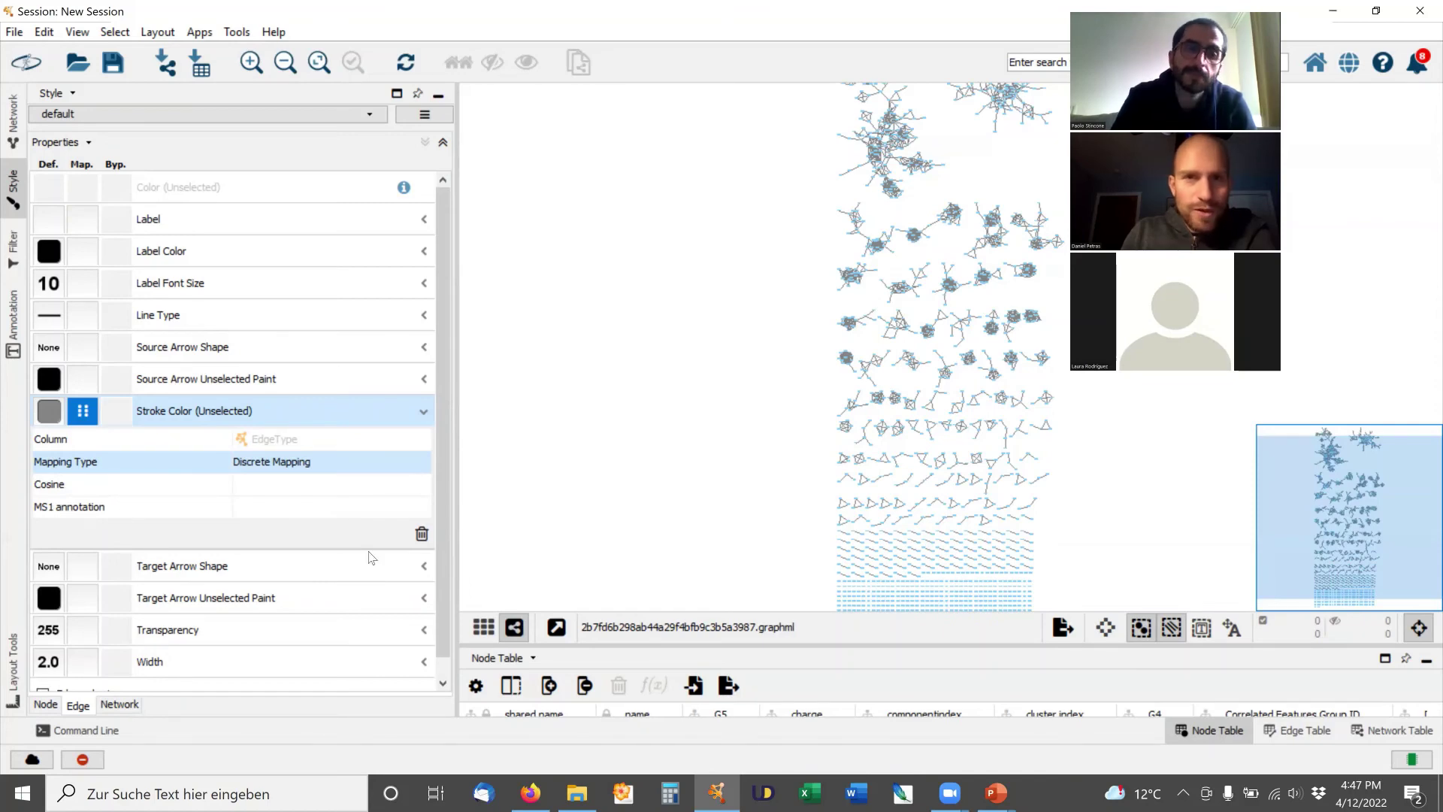
Color Cosine edges light gray (#CCCCCC) and MS1 annotation edges black (#000000) in the stroke color mapping.
click(398, 488)
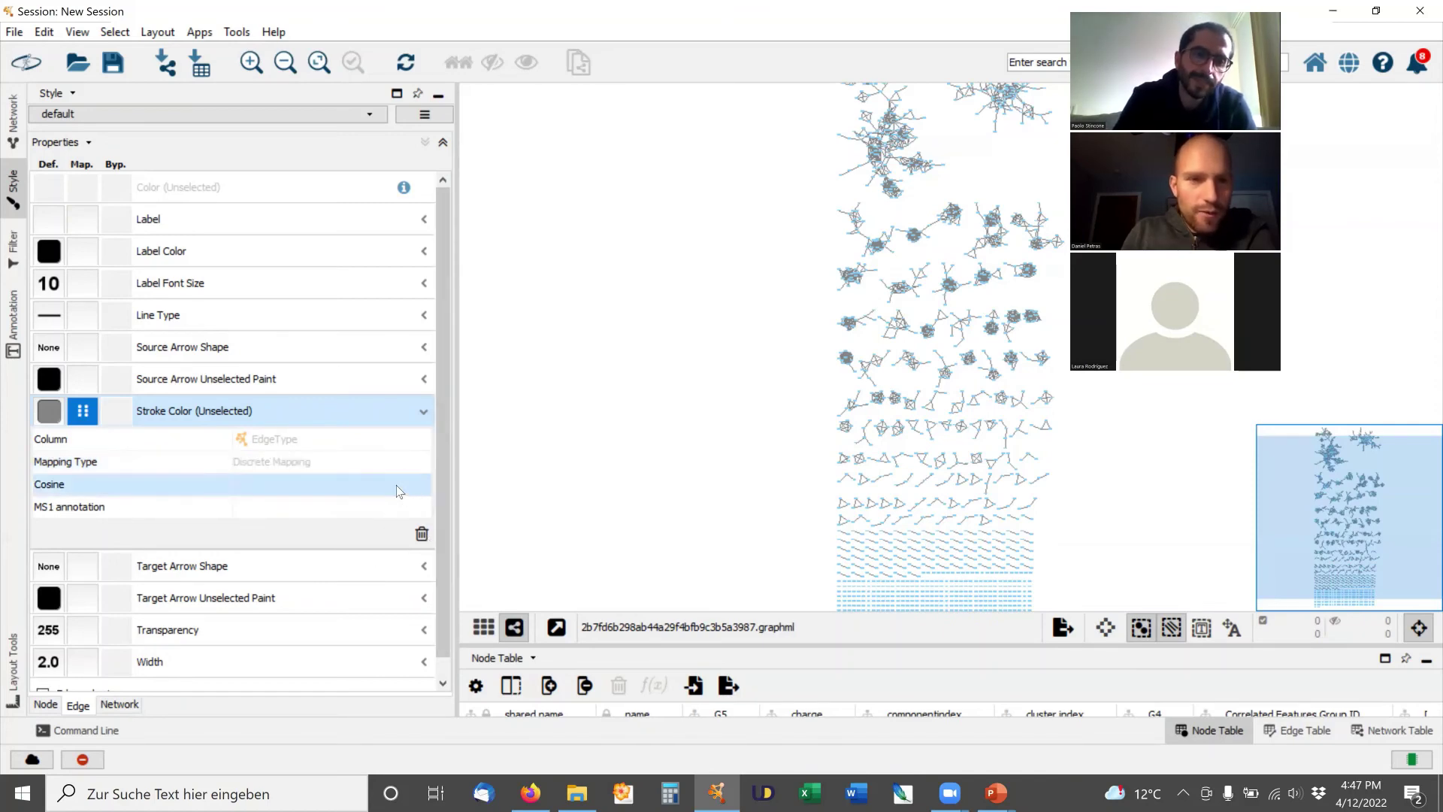
click(410, 485)
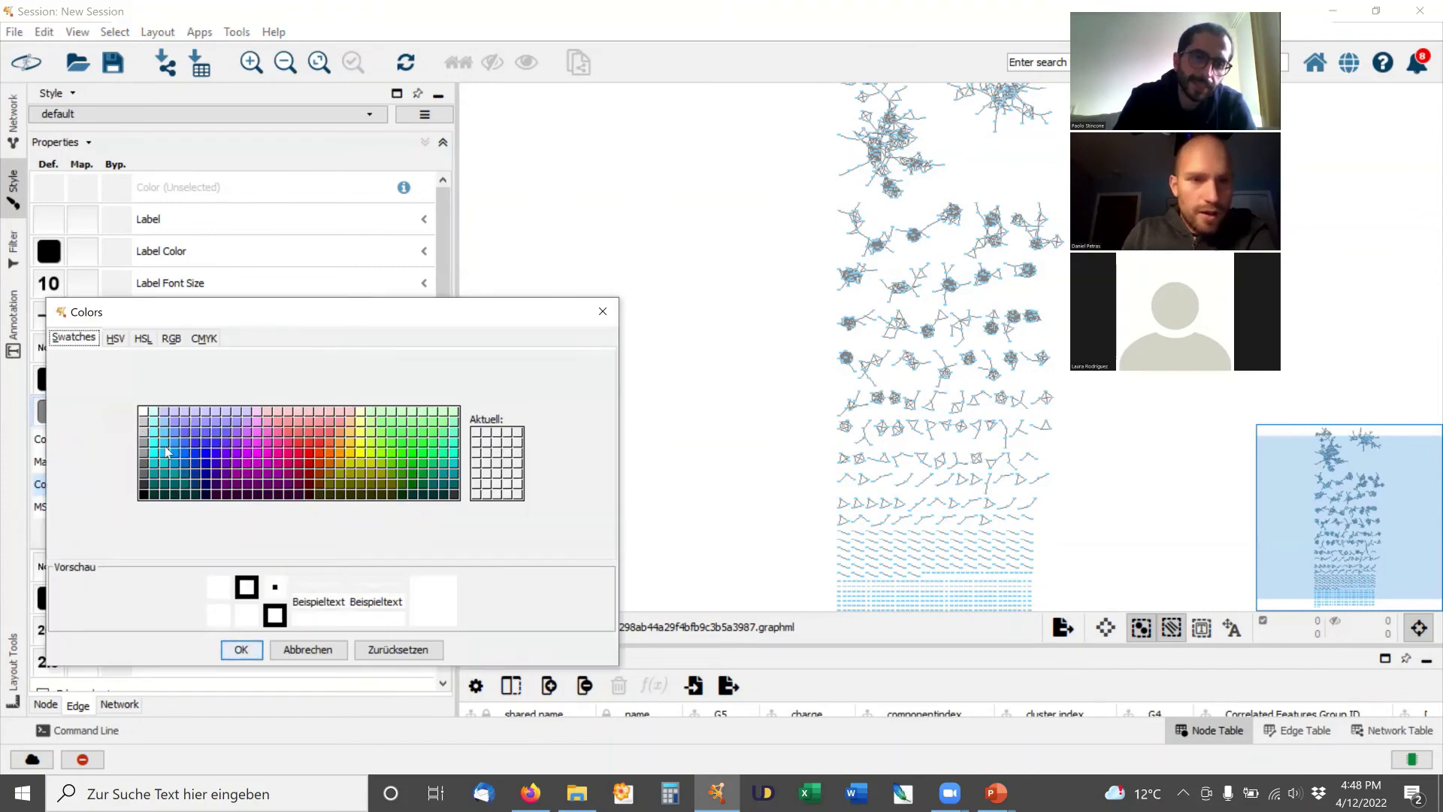
click(143, 432)
click(240, 650)
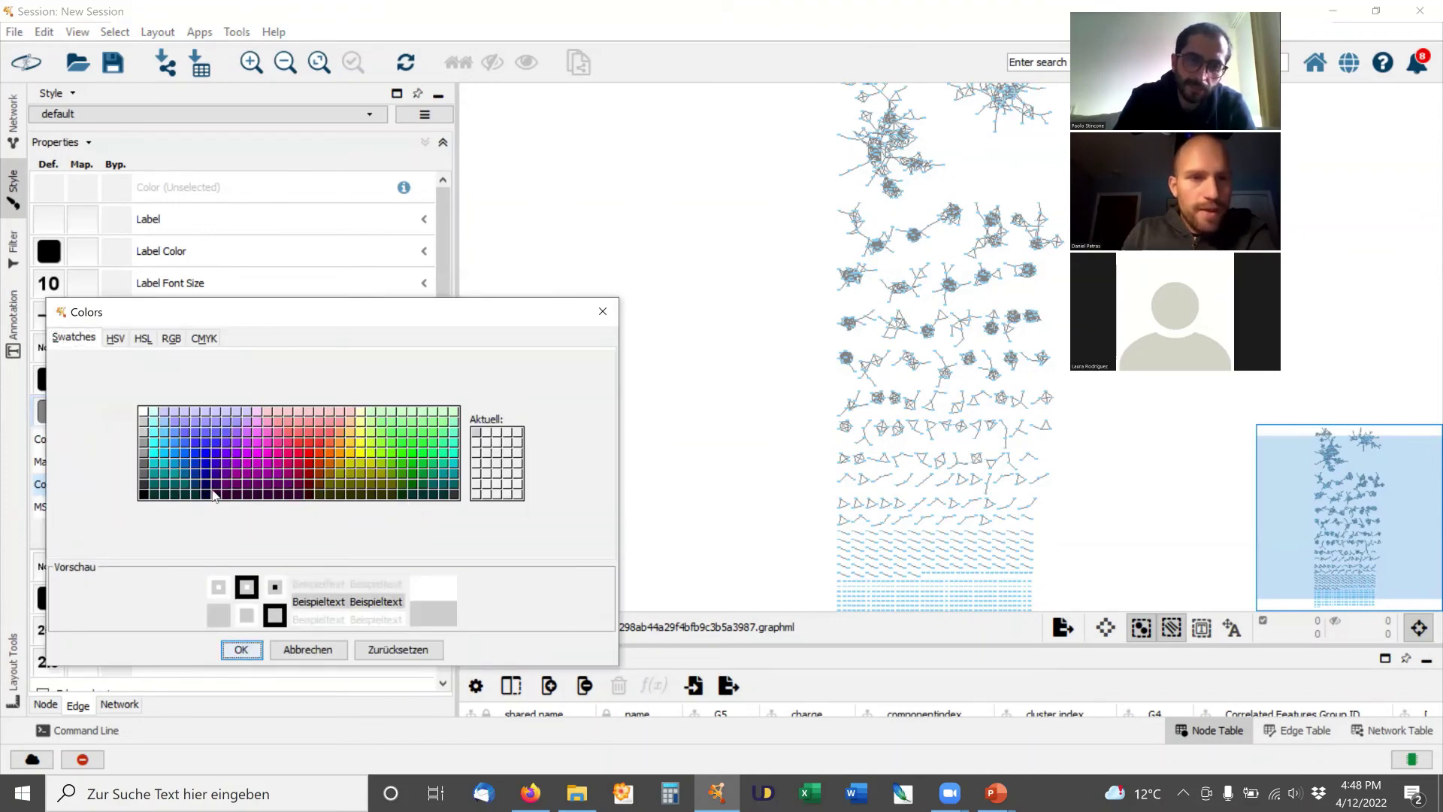
click(305, 508)
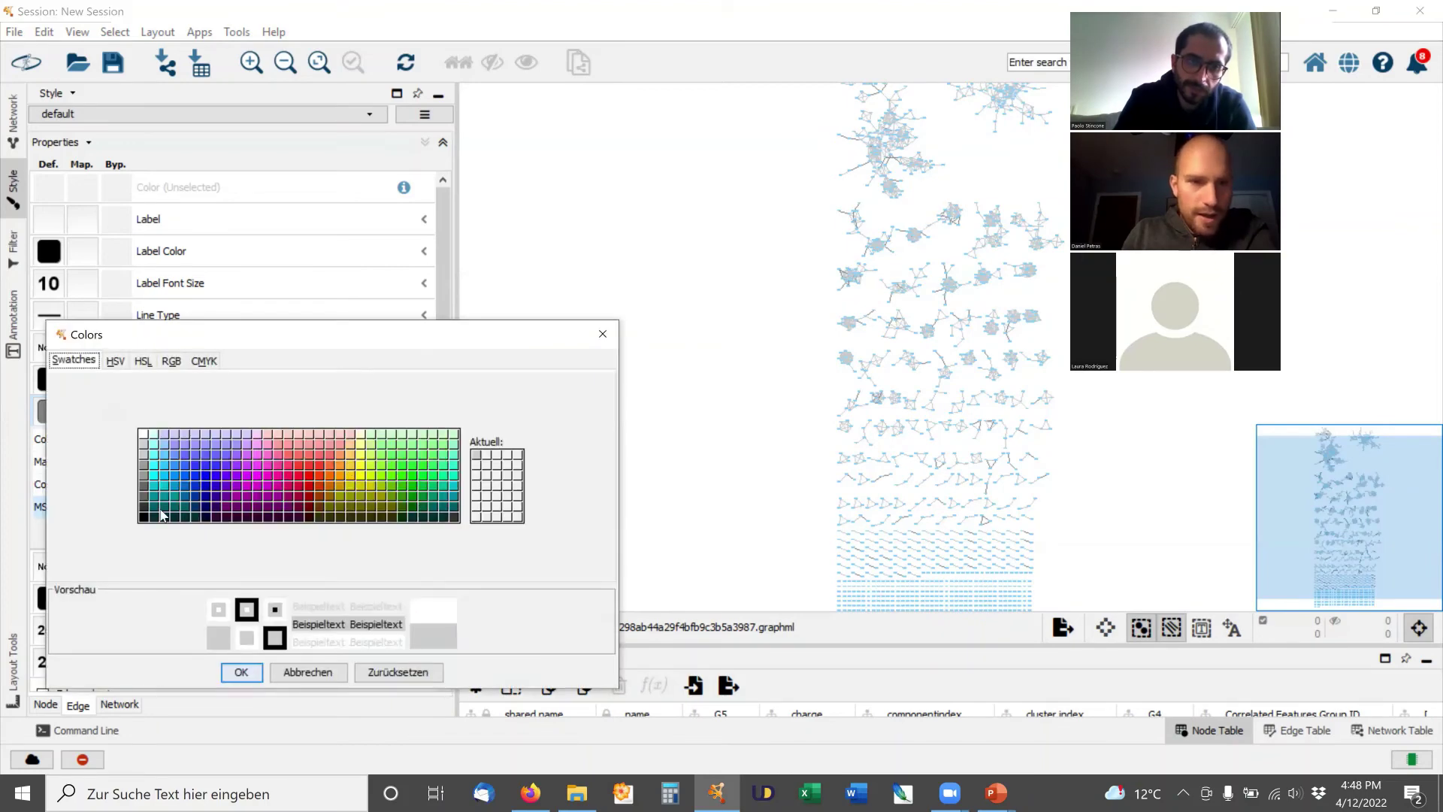
click(143, 517)
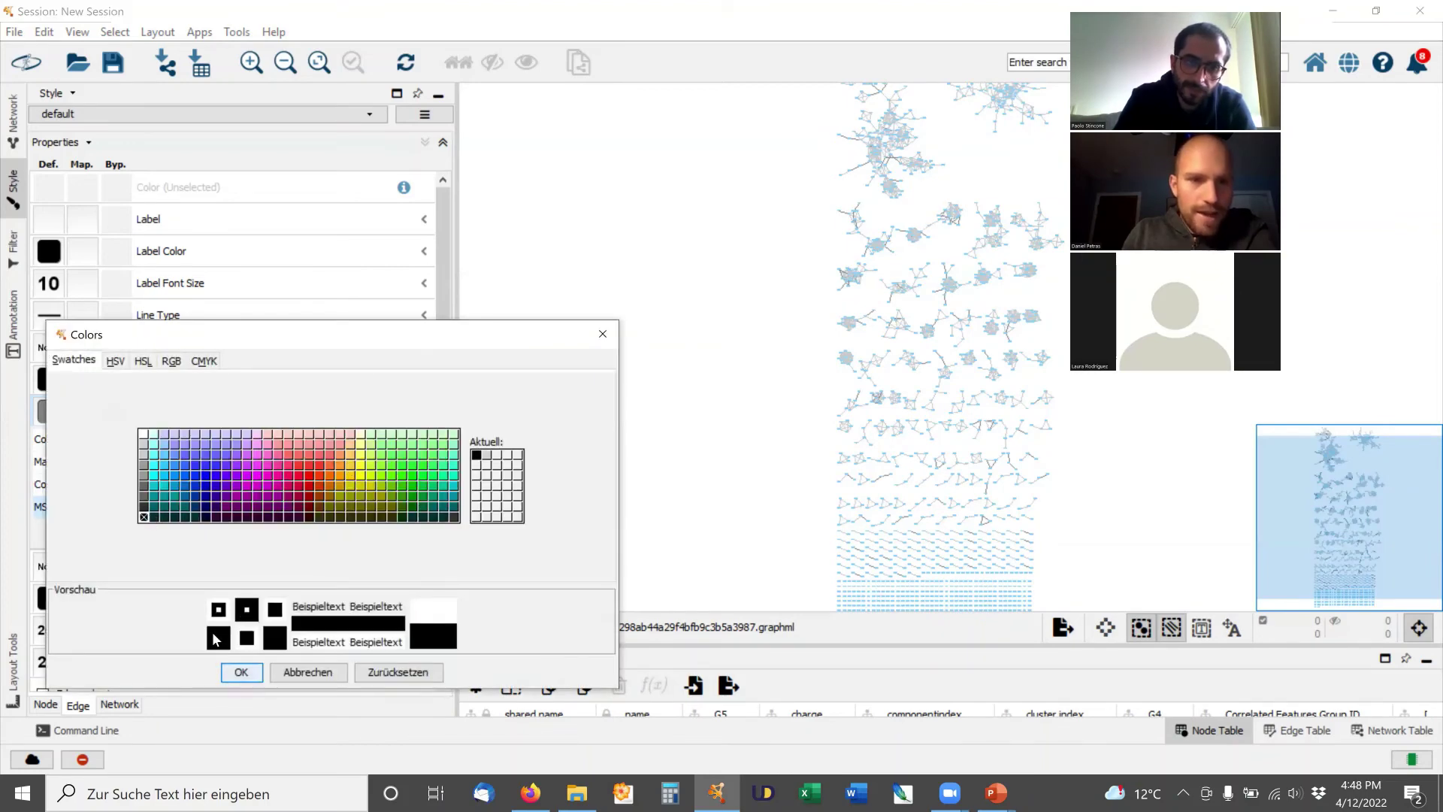
click(241, 671)
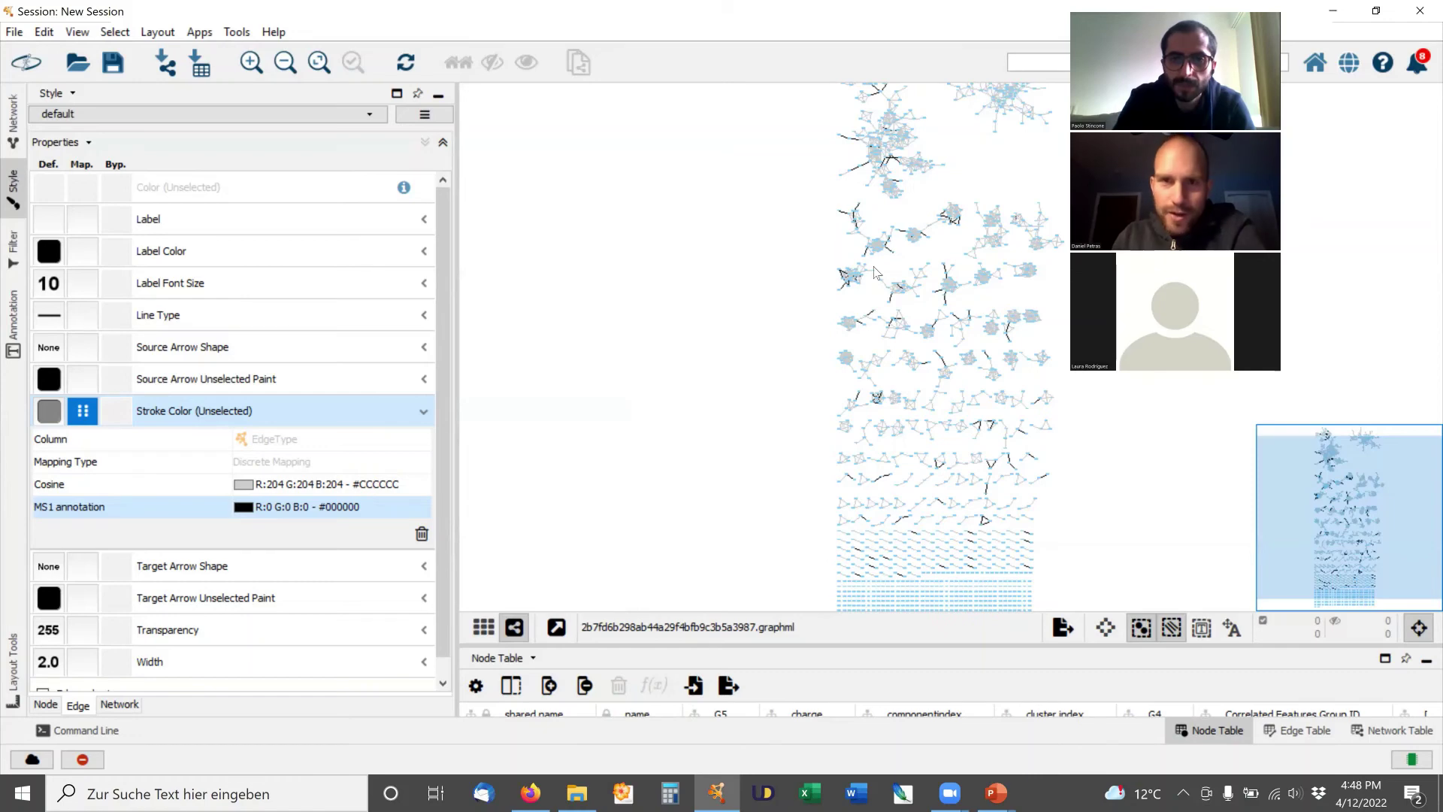
Move node 2219 slightly upward and toward node 2221 in the cluster around node 2220.
scroll(948, 285, up, 1)
scroll(948, 289, up, 6)
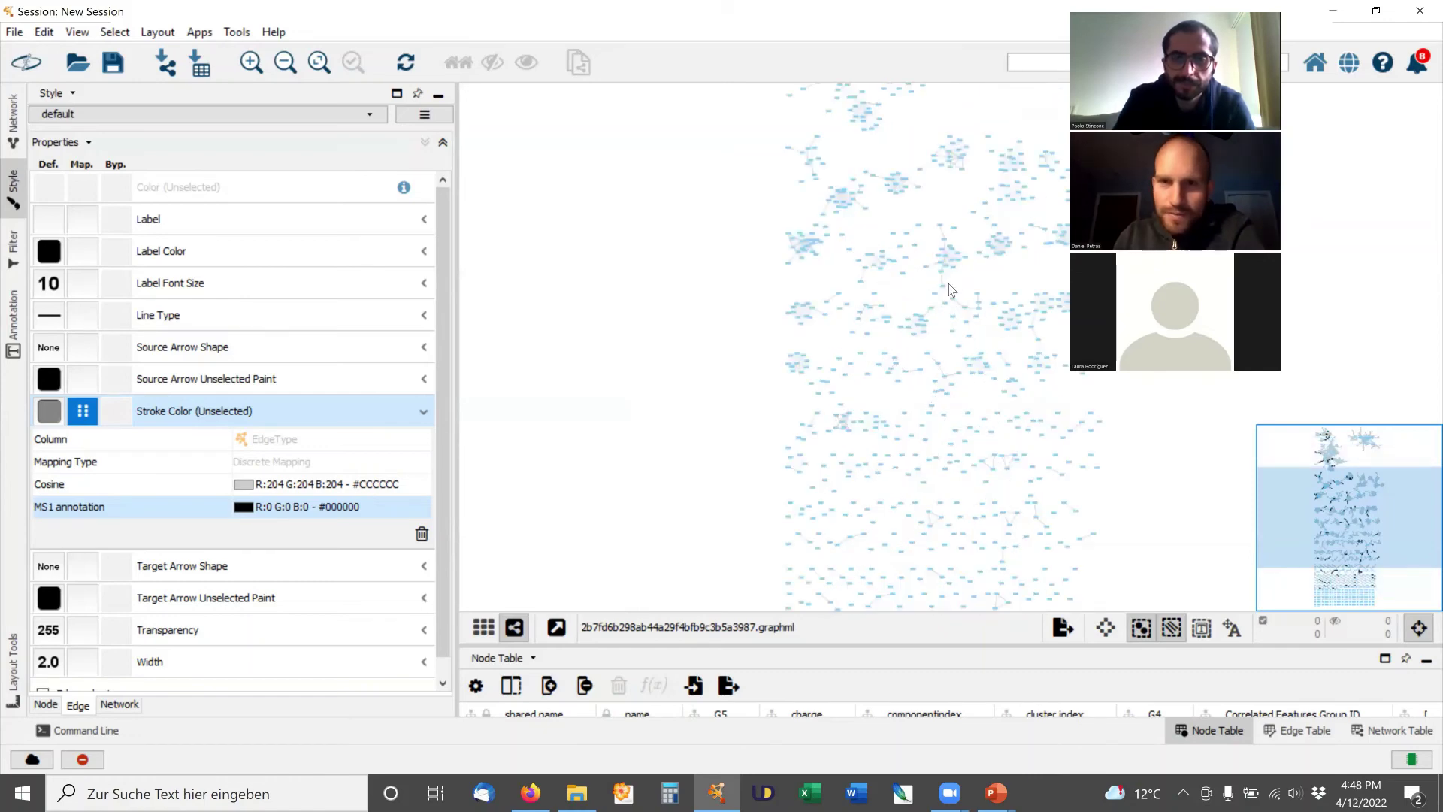
scroll(932, 346, up, 4)
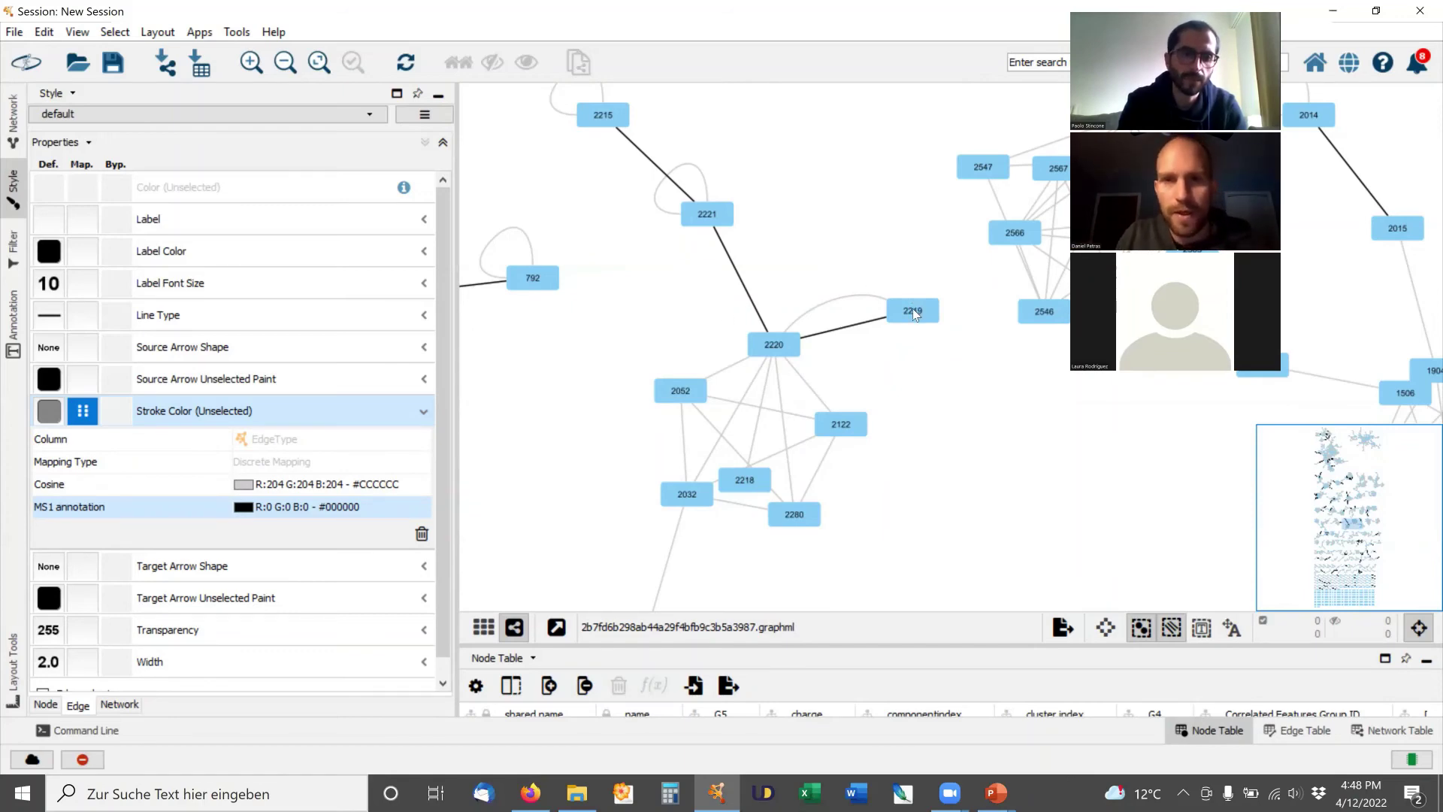
drag(911, 310, 877, 252)
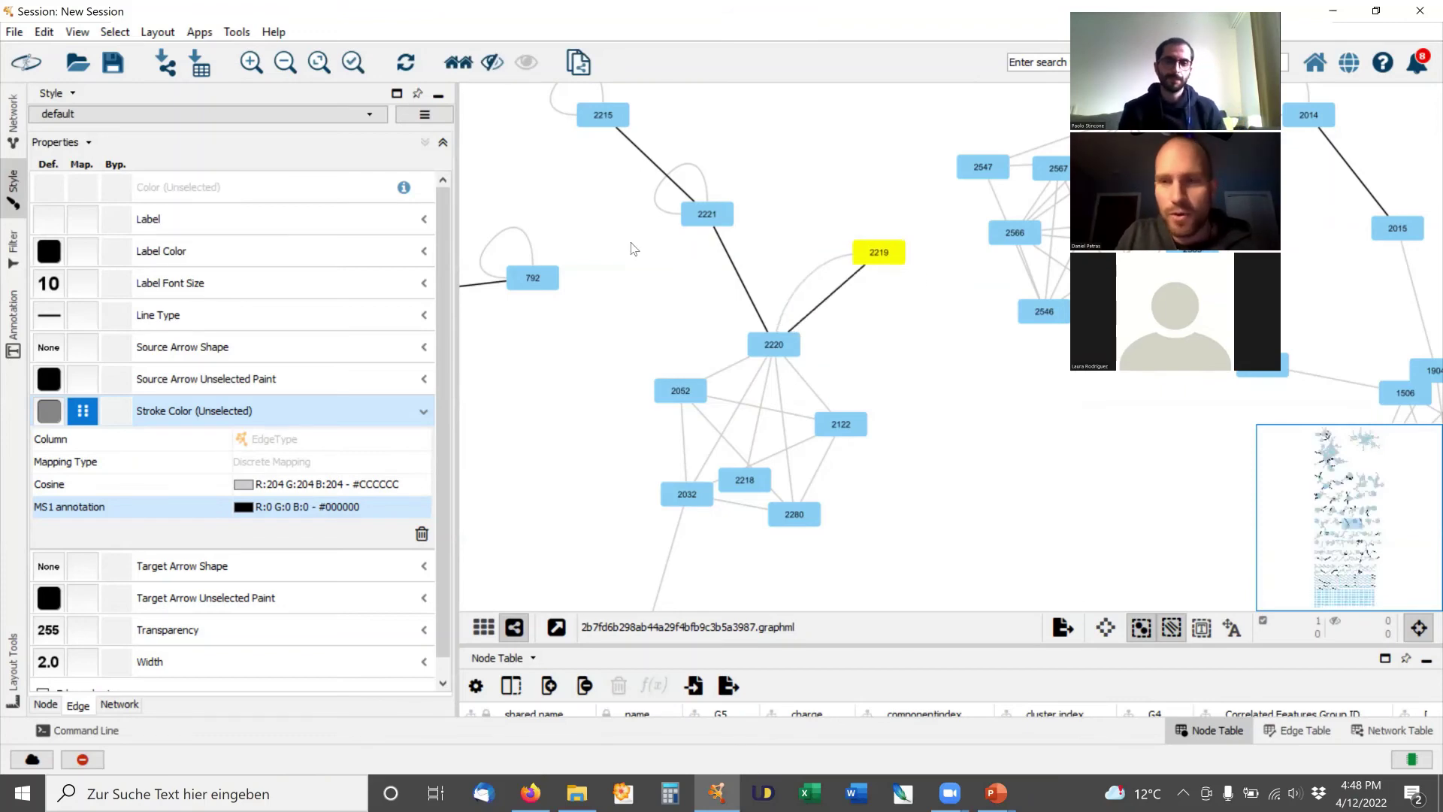
scroll(822, 278, up, 2)
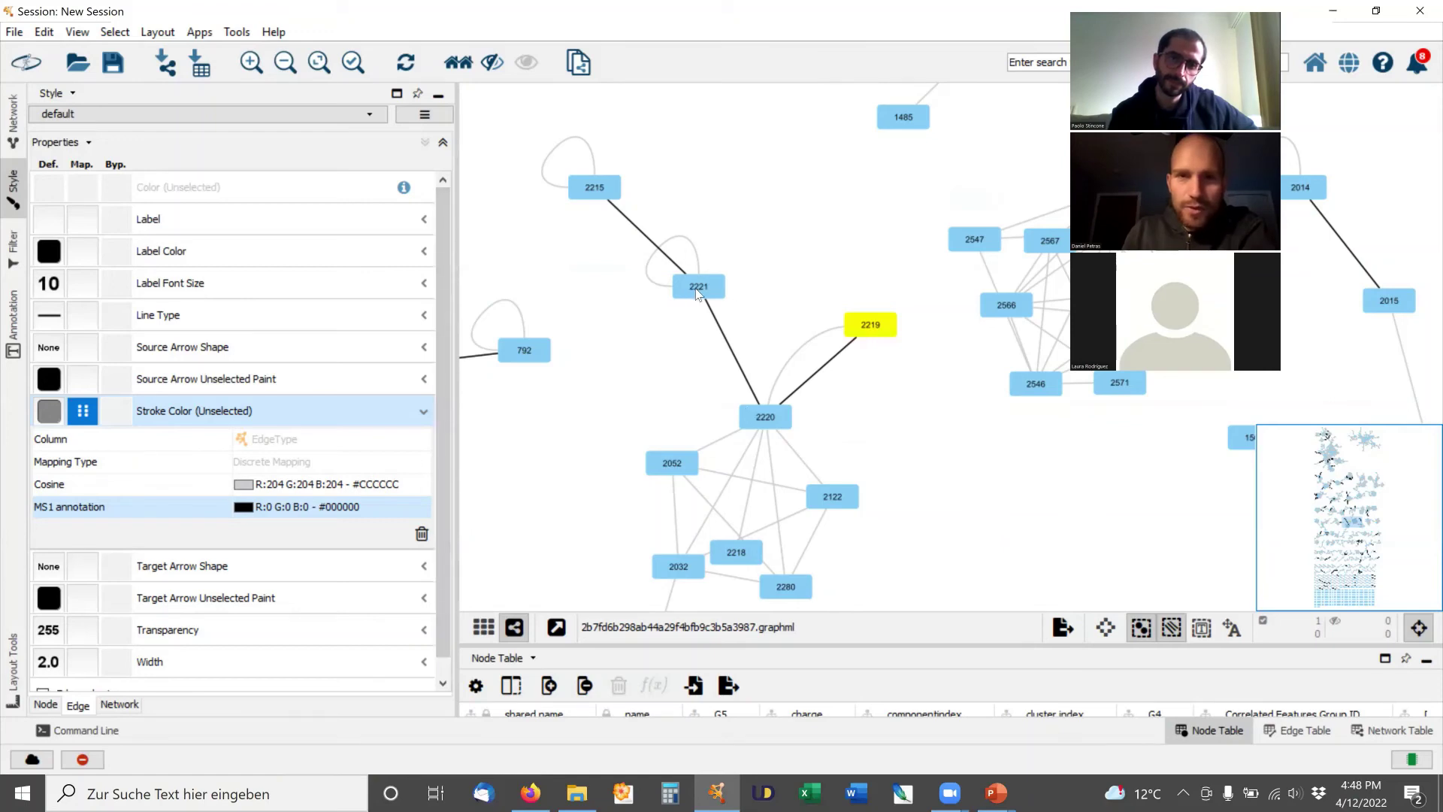
Label the network's nodes with the values of the precursor mass column.
click(43, 703)
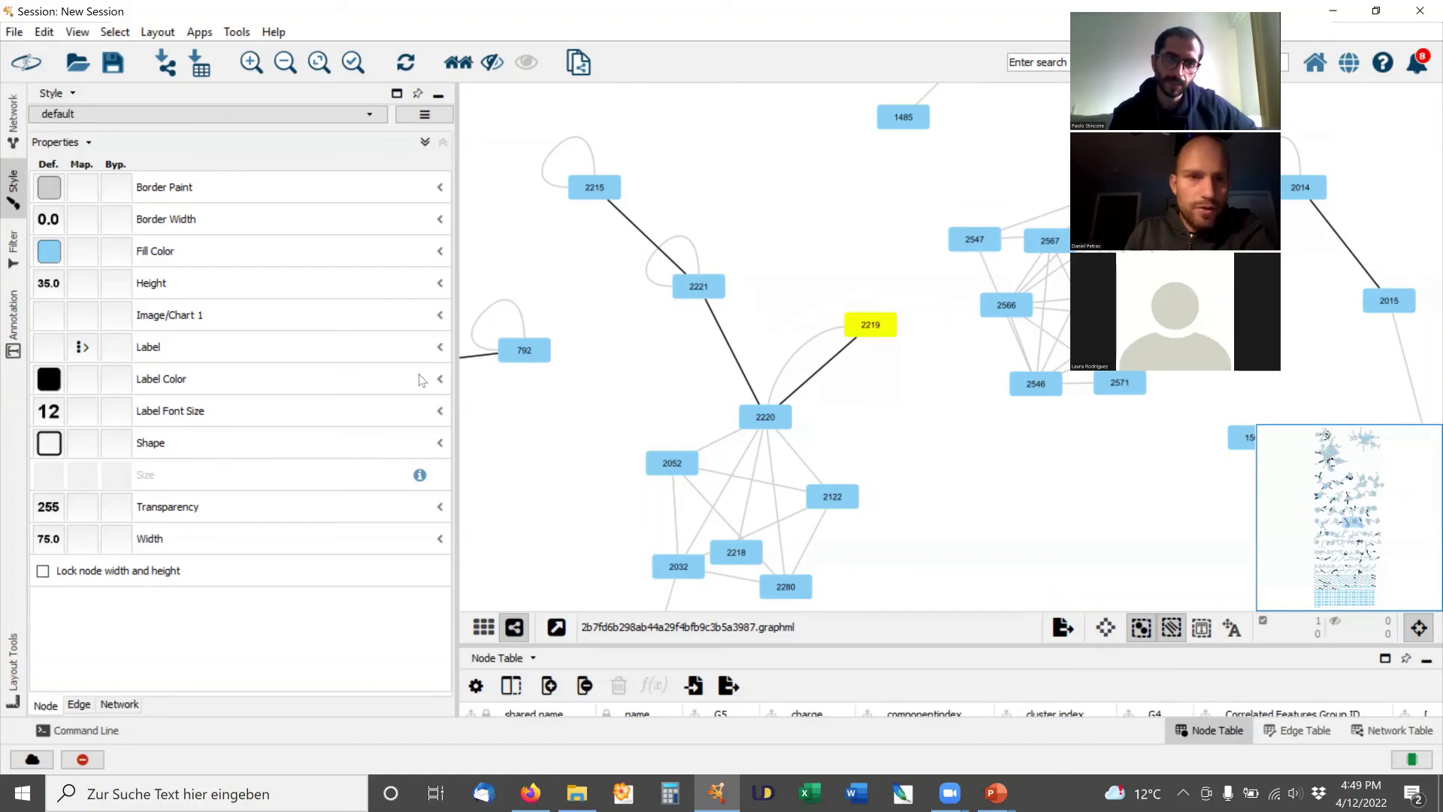
click(423, 347)
click(436, 375)
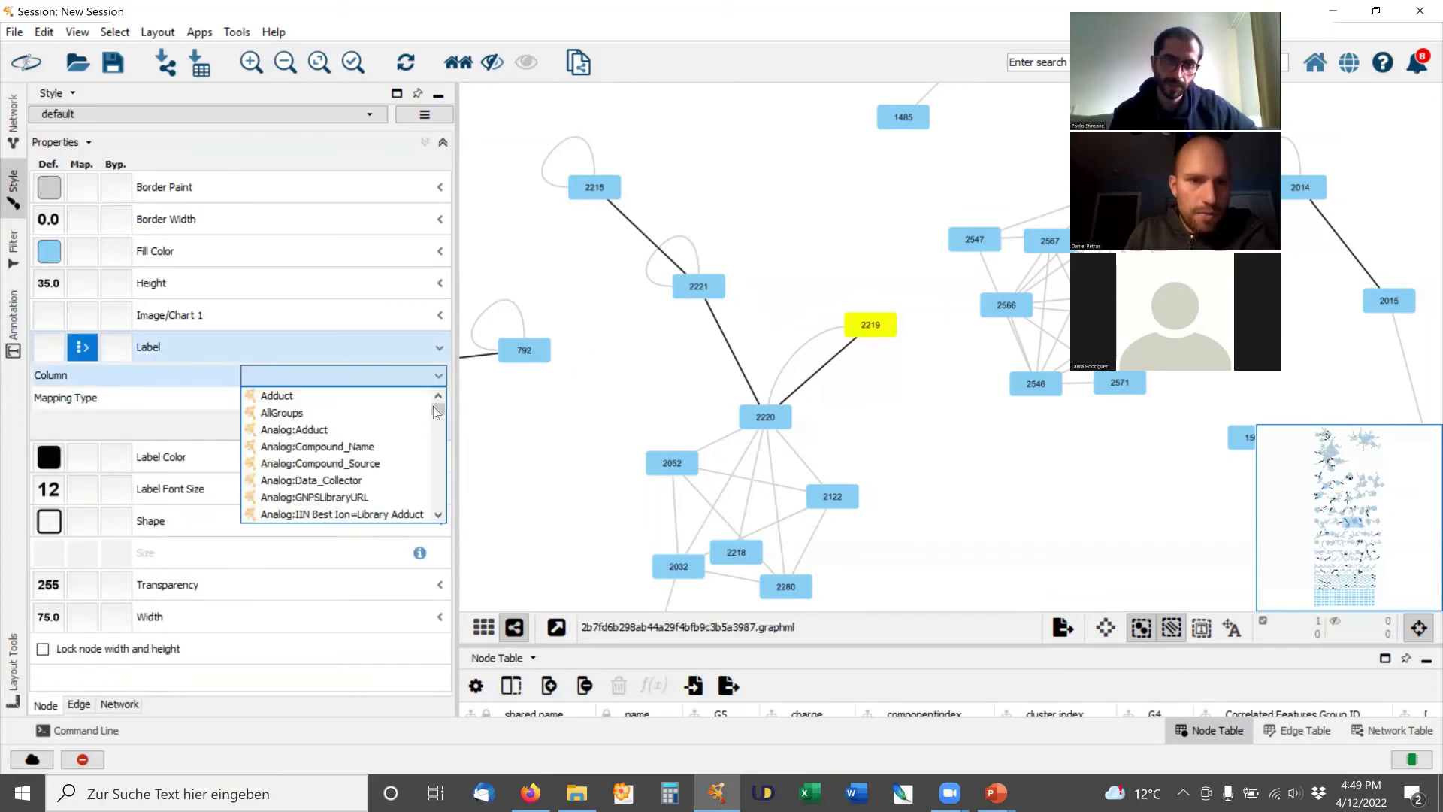
drag(433, 406, 387, 496)
scroll(376, 477, up, 1)
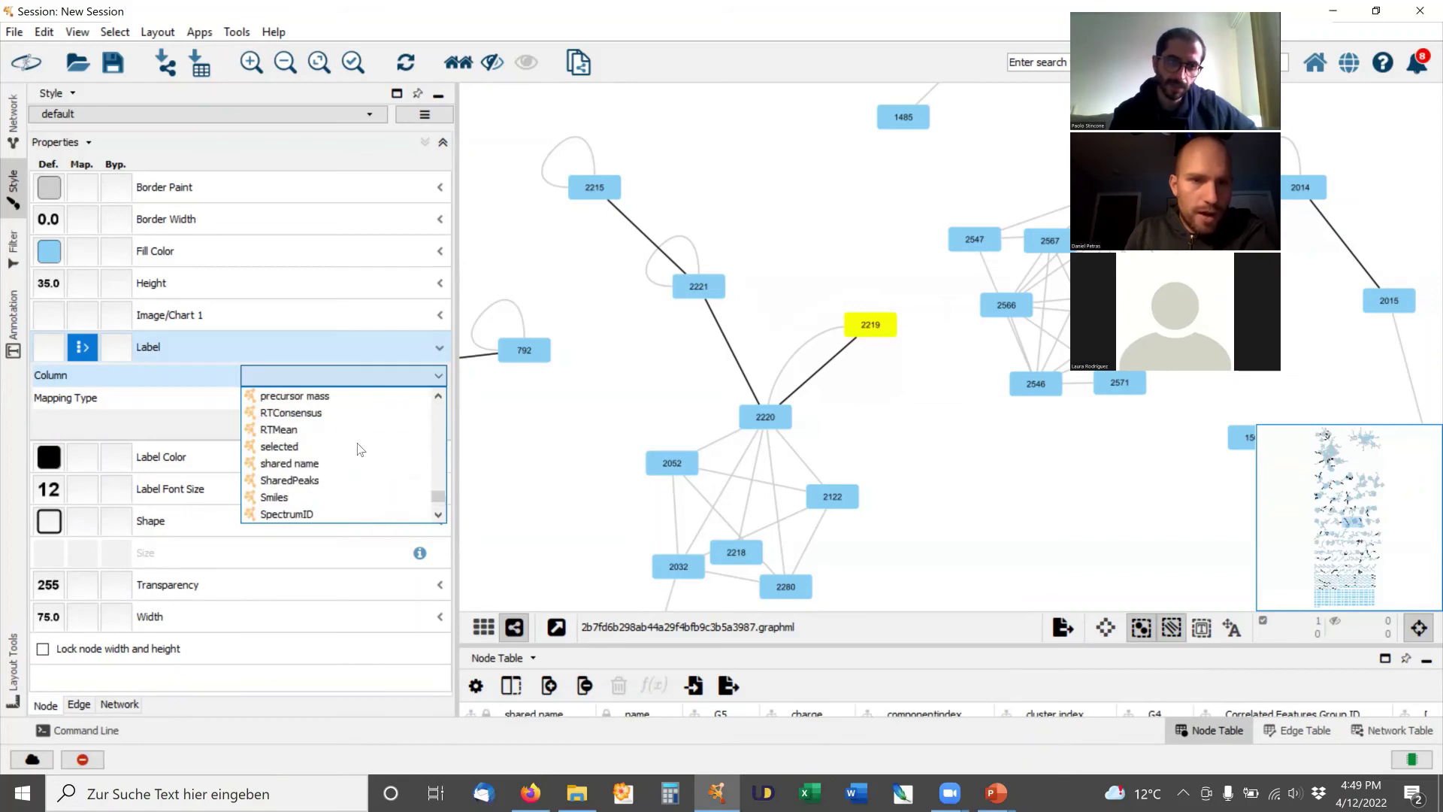
click(359, 400)
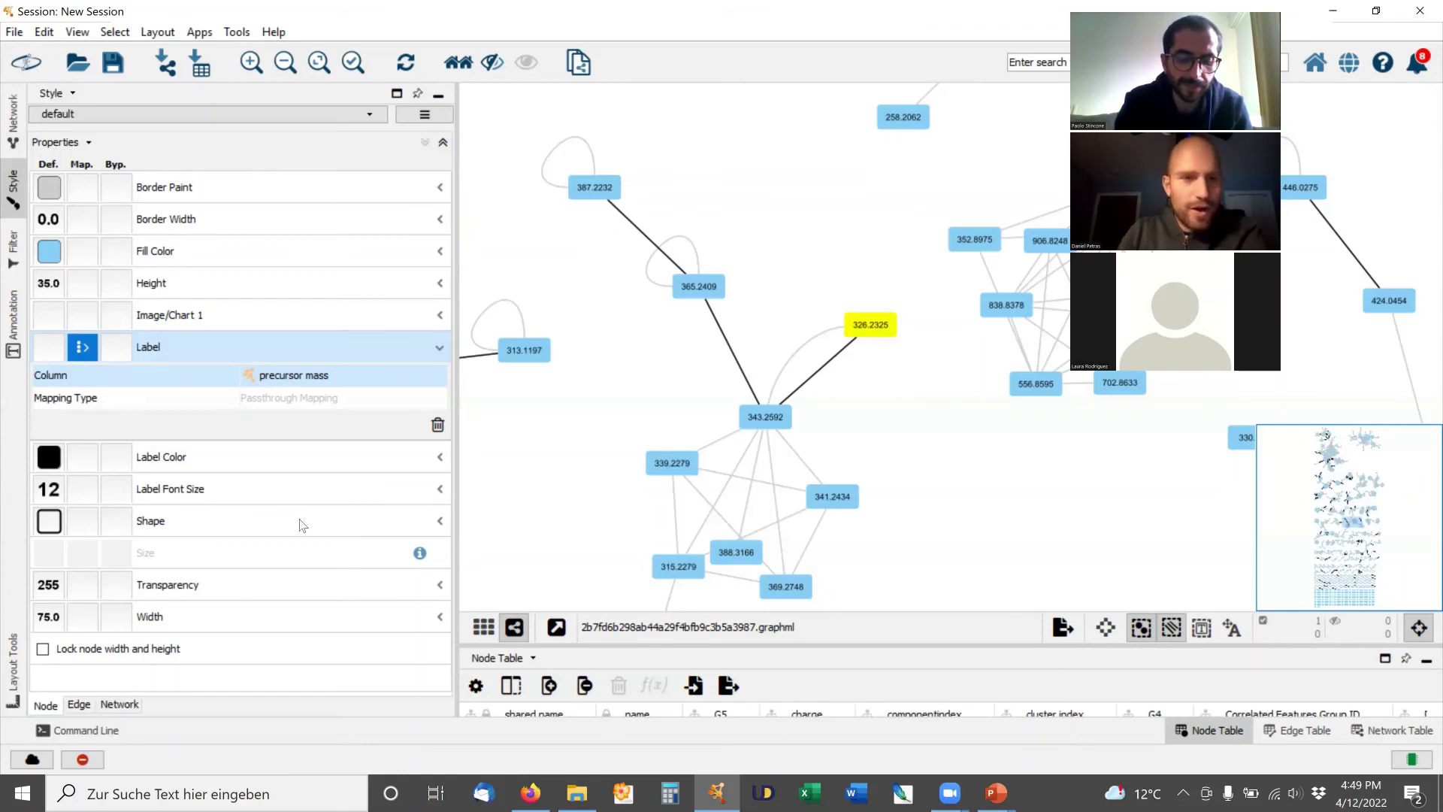
Map the node shape to the Library_Class column using a discrete mapping.
click(414, 522)
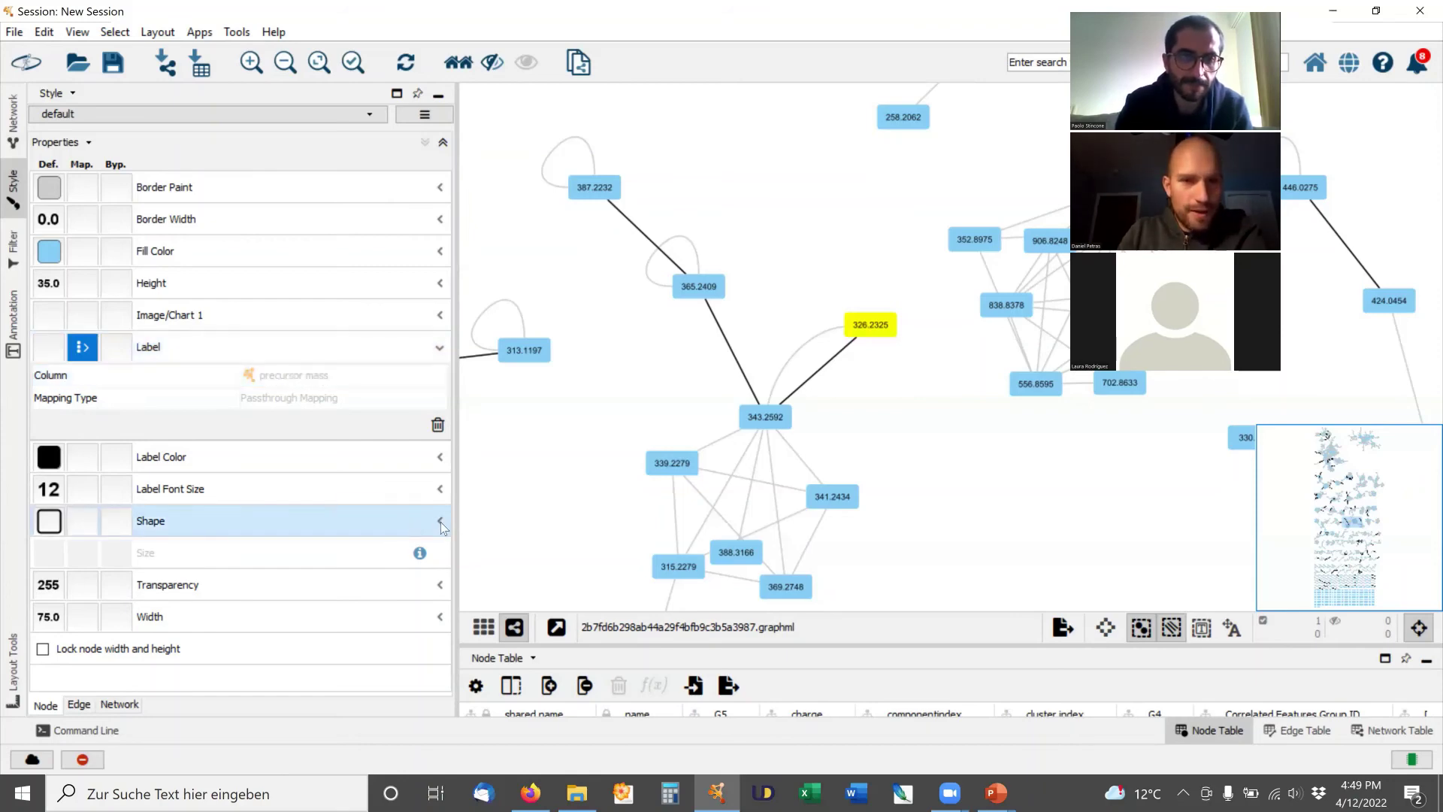
click(394, 555)
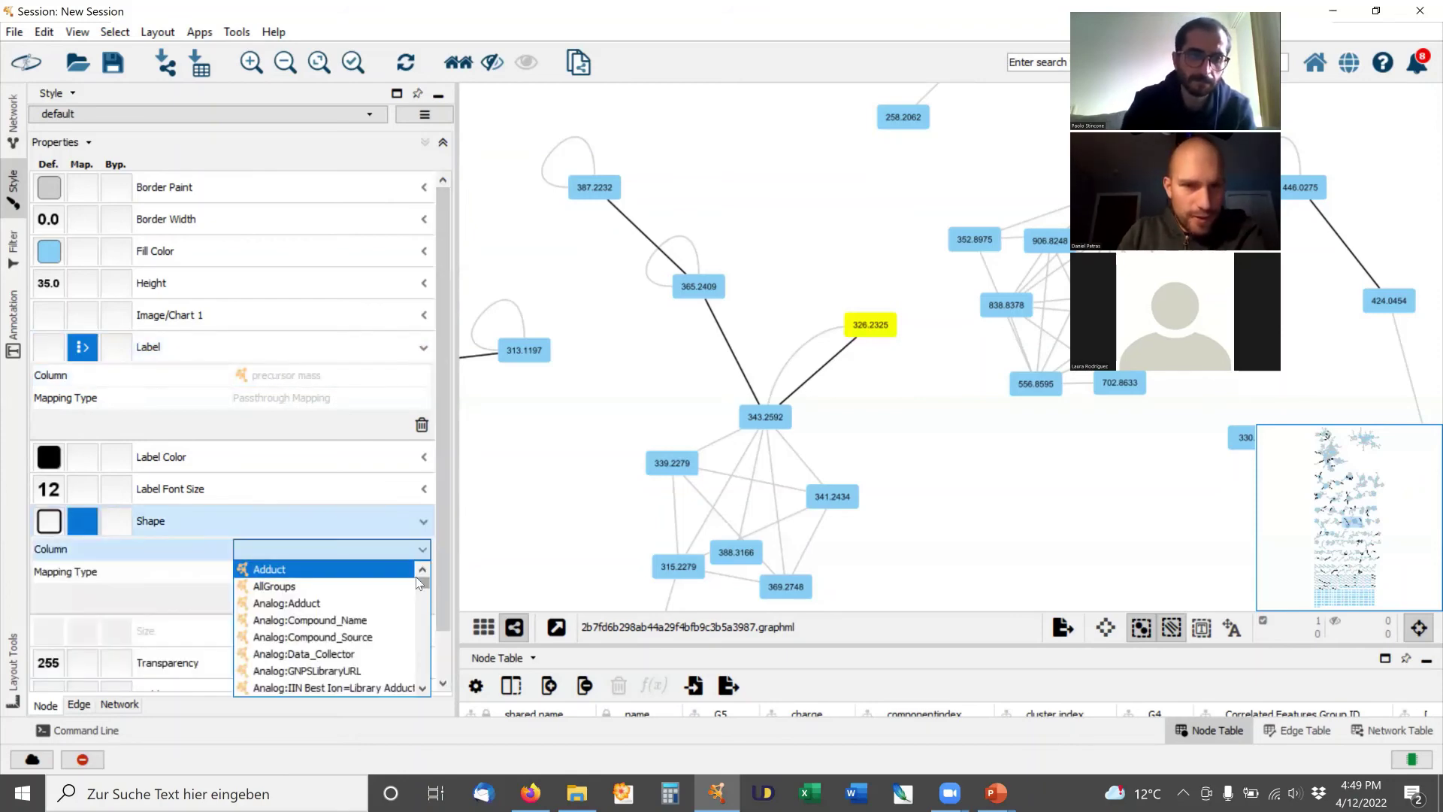
scroll(418, 631, down, 10)
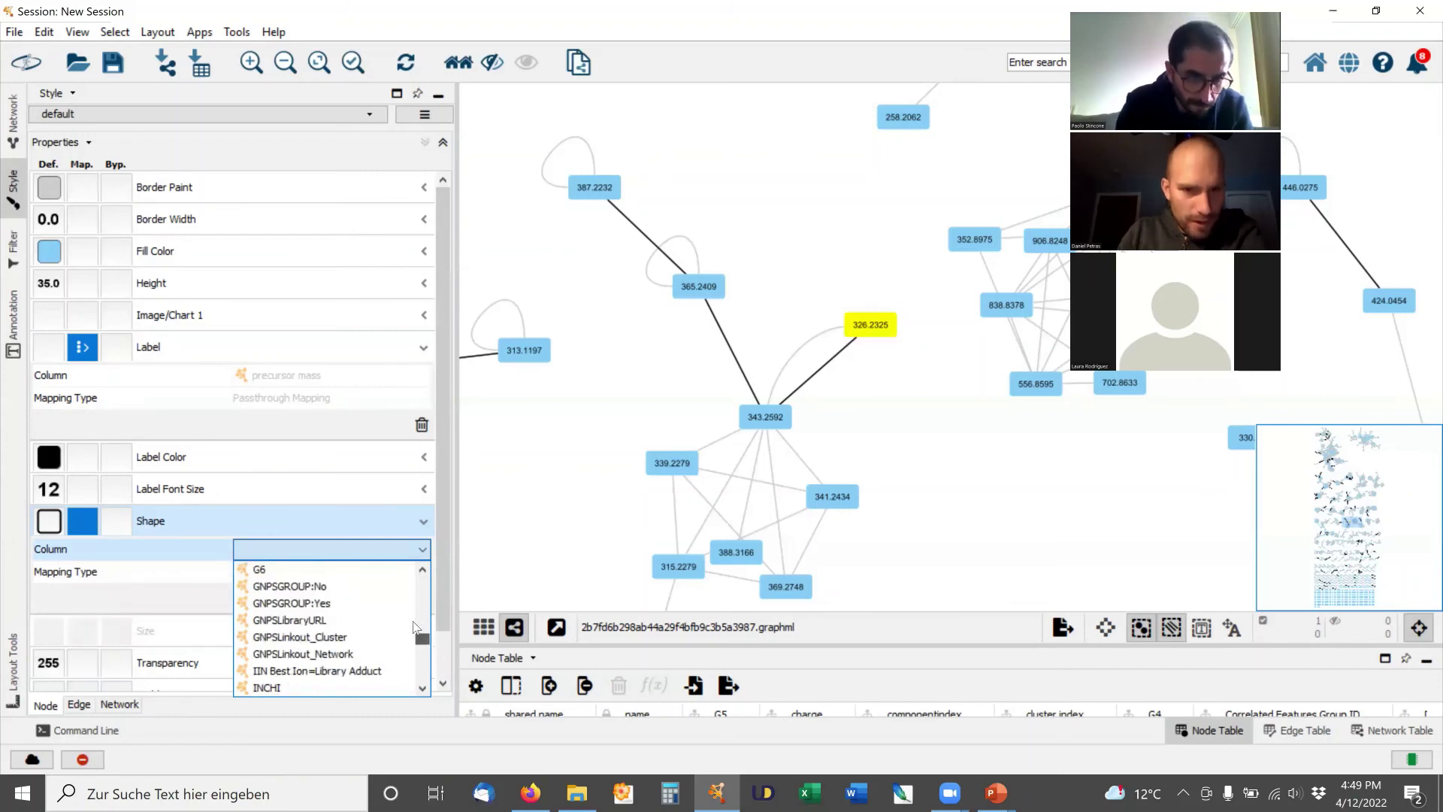
scroll(414, 660, down, 3)
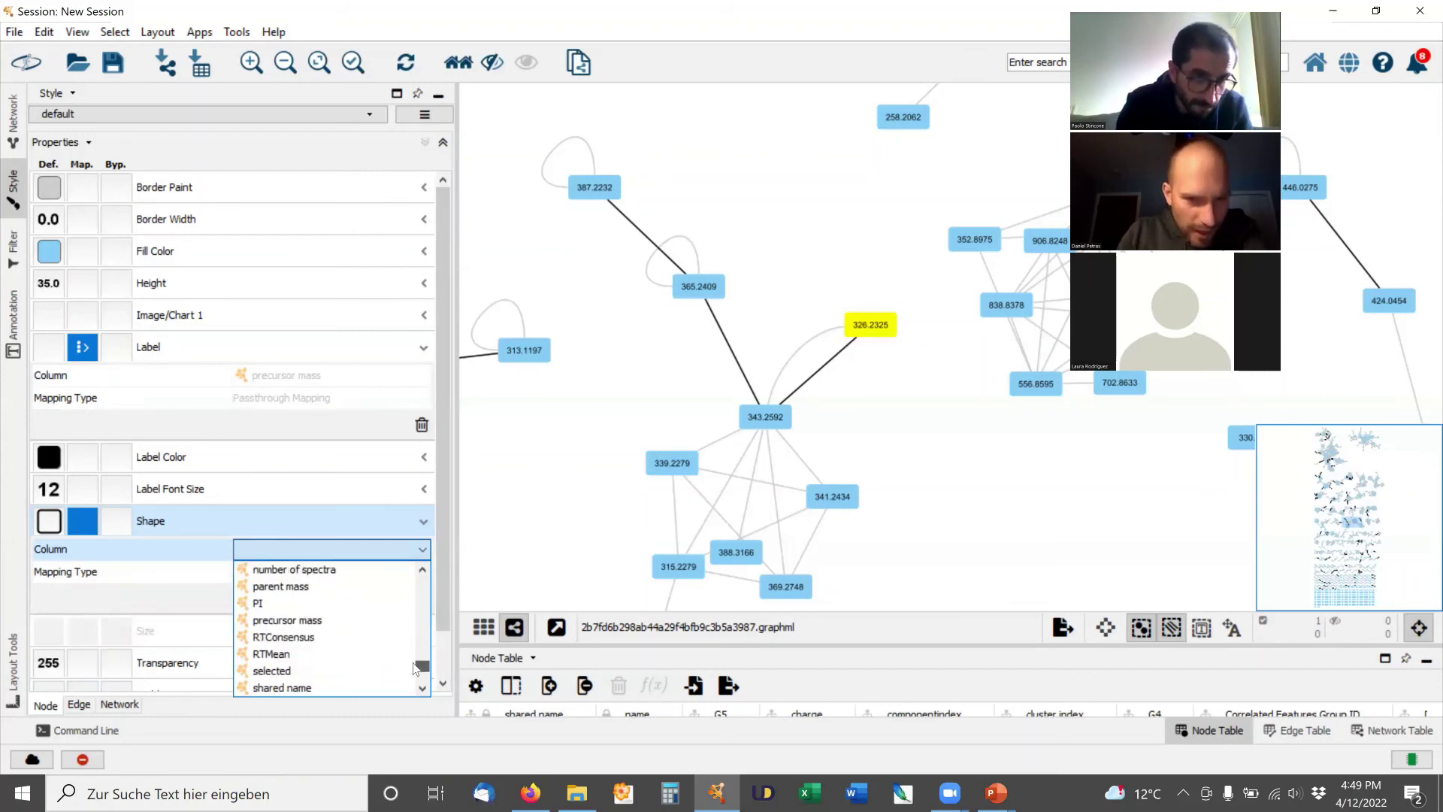
scroll(416, 671, down, 5)
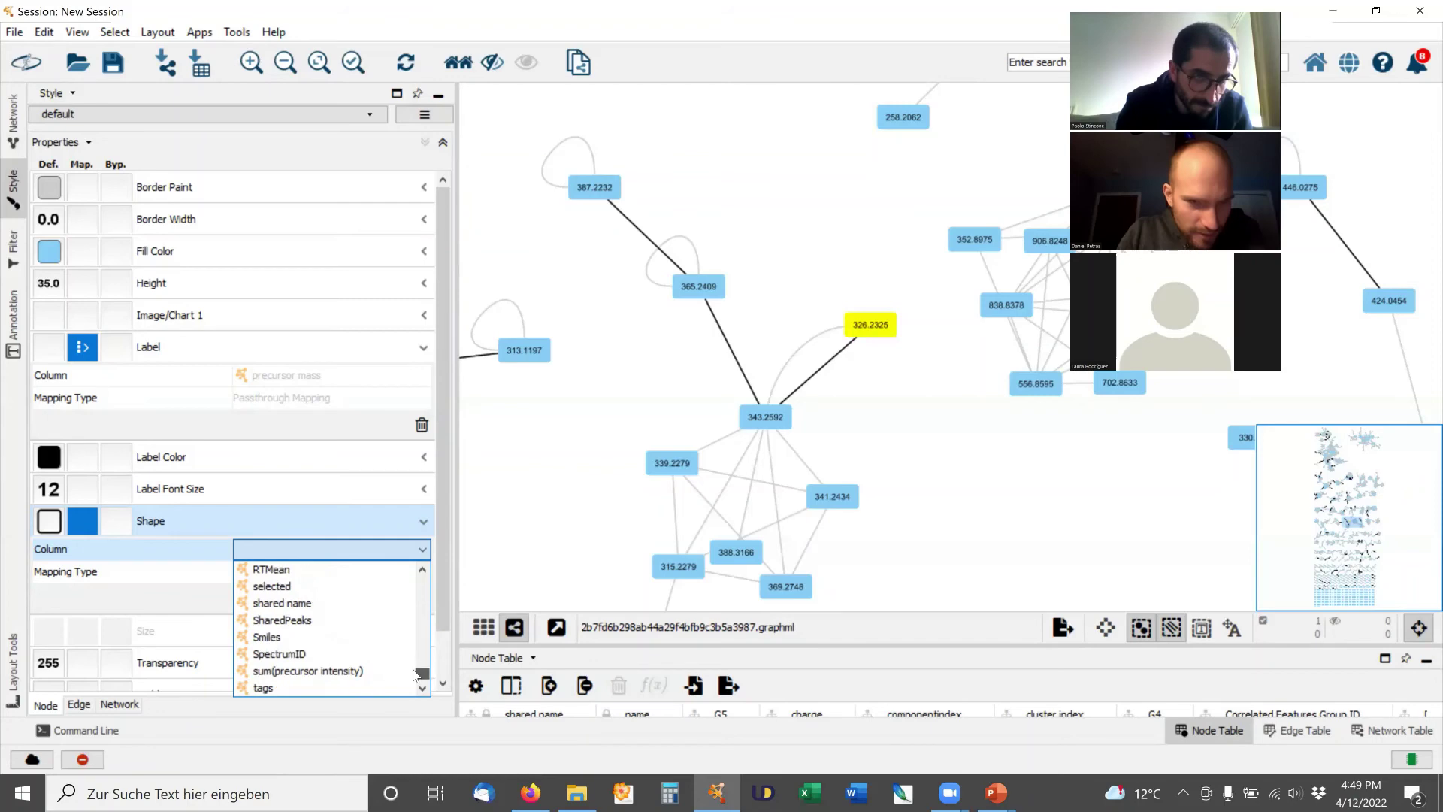
drag(415, 672, 415, 651)
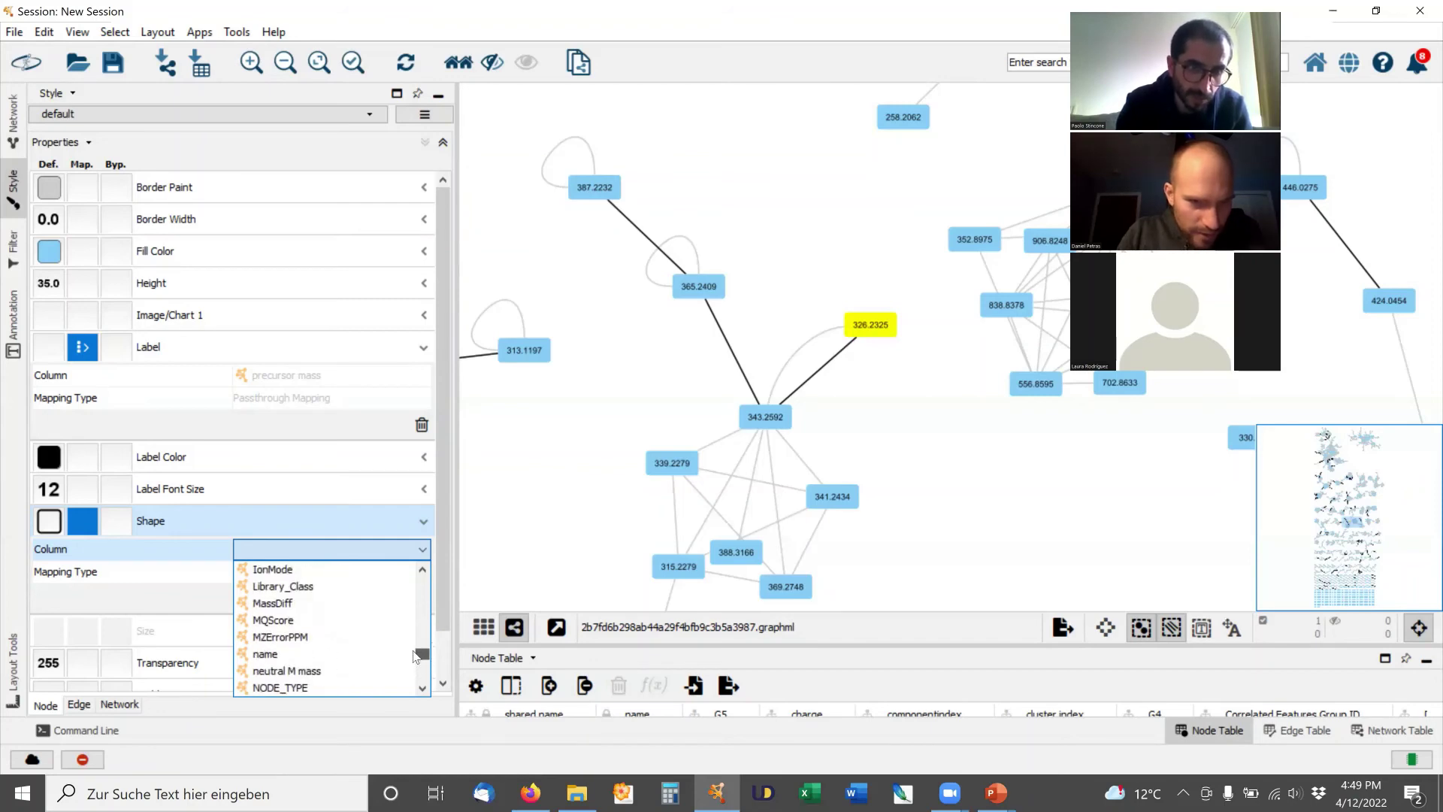
click(314, 586)
click(315, 582)
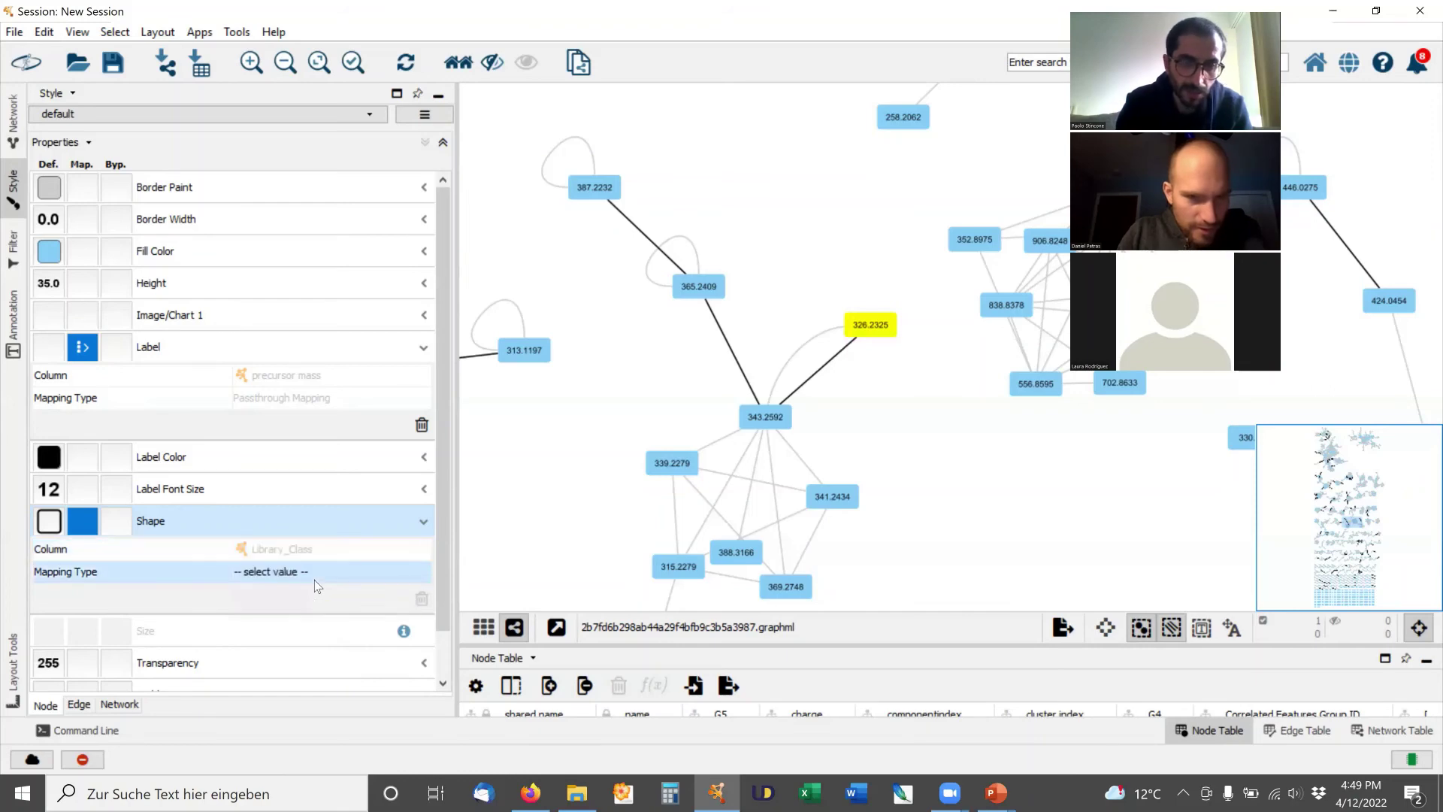
click(316, 583)
click(316, 591)
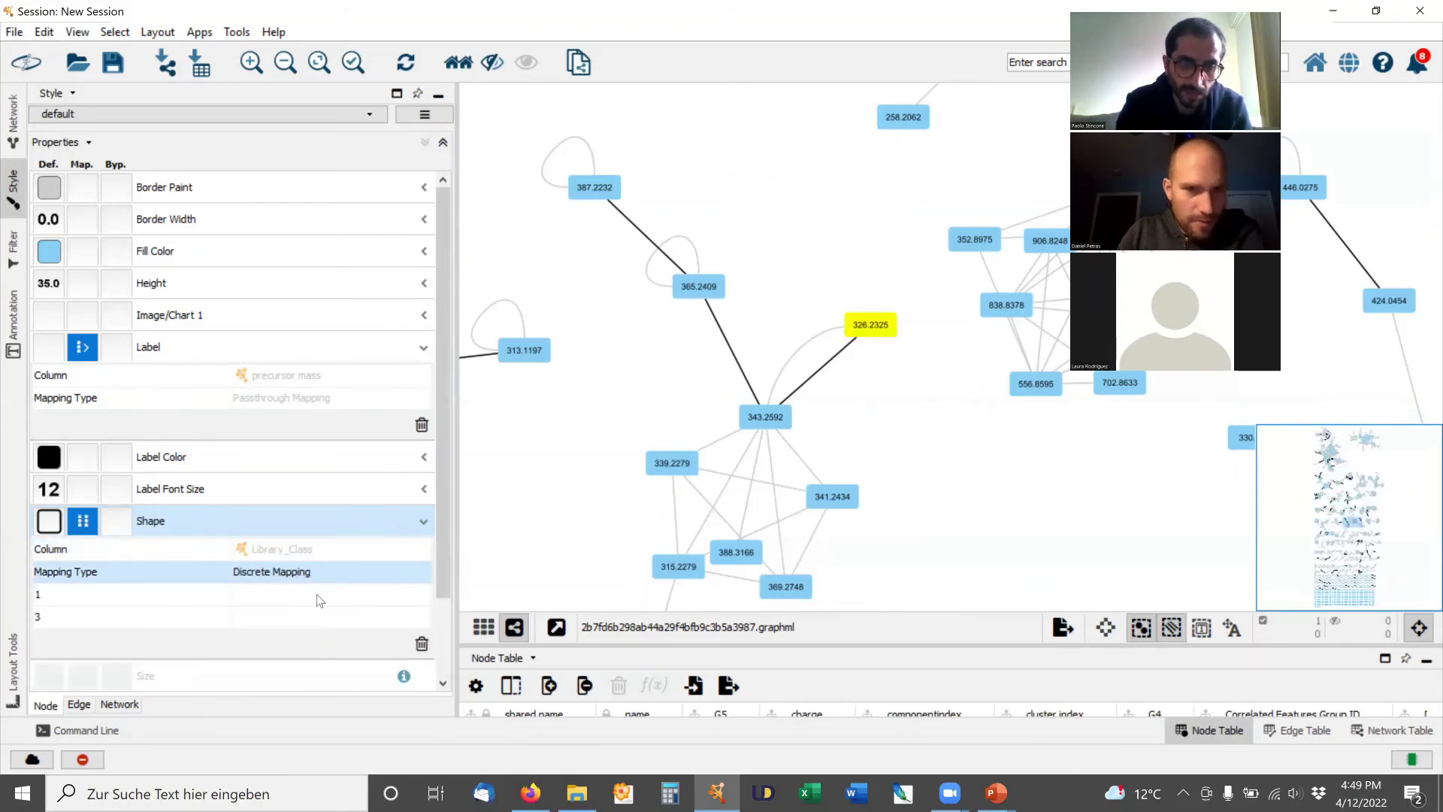
Assign the Diamond shape to Library_Class values 1 and 3, and lock node width and height.
click(381, 597)
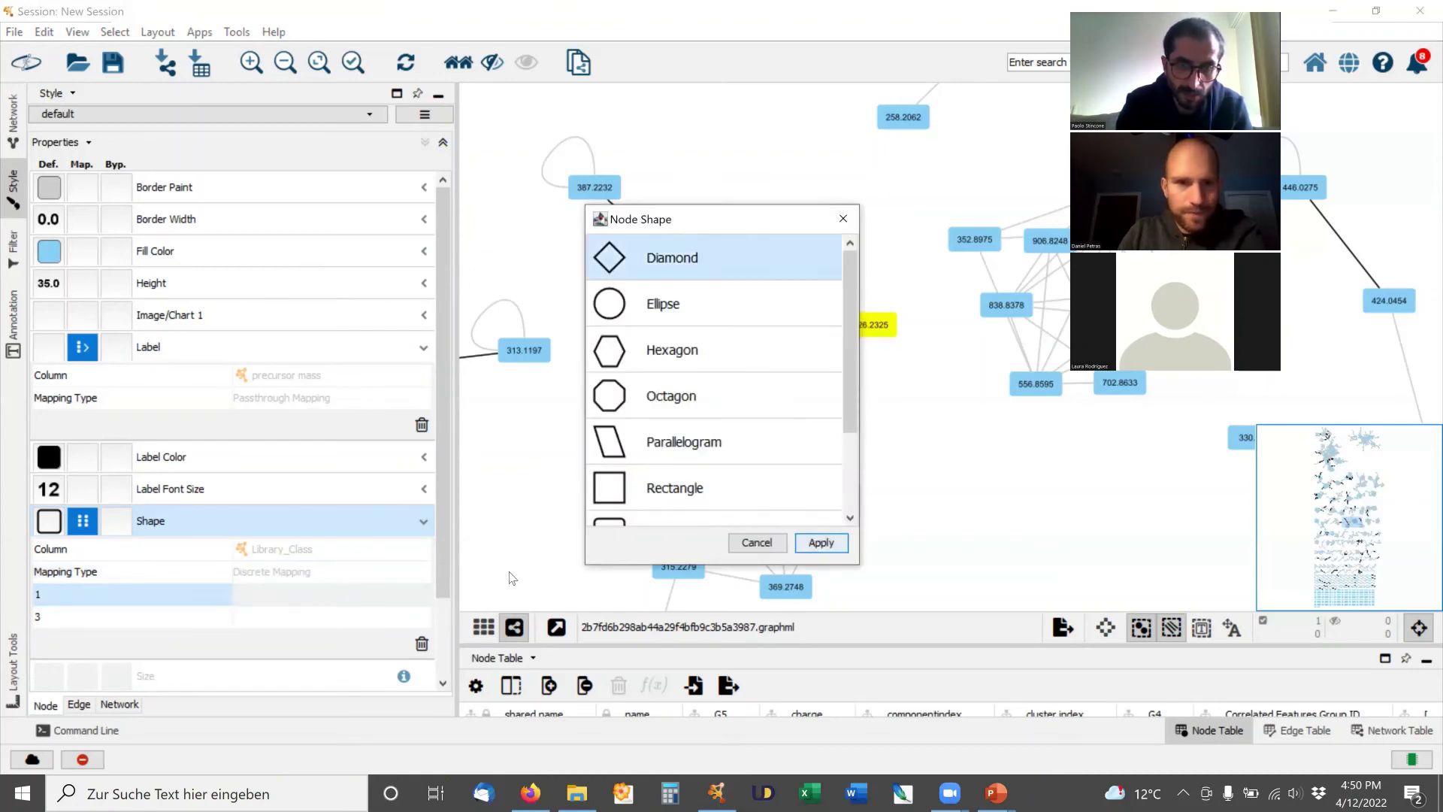
key(Return)
click(298, 615)
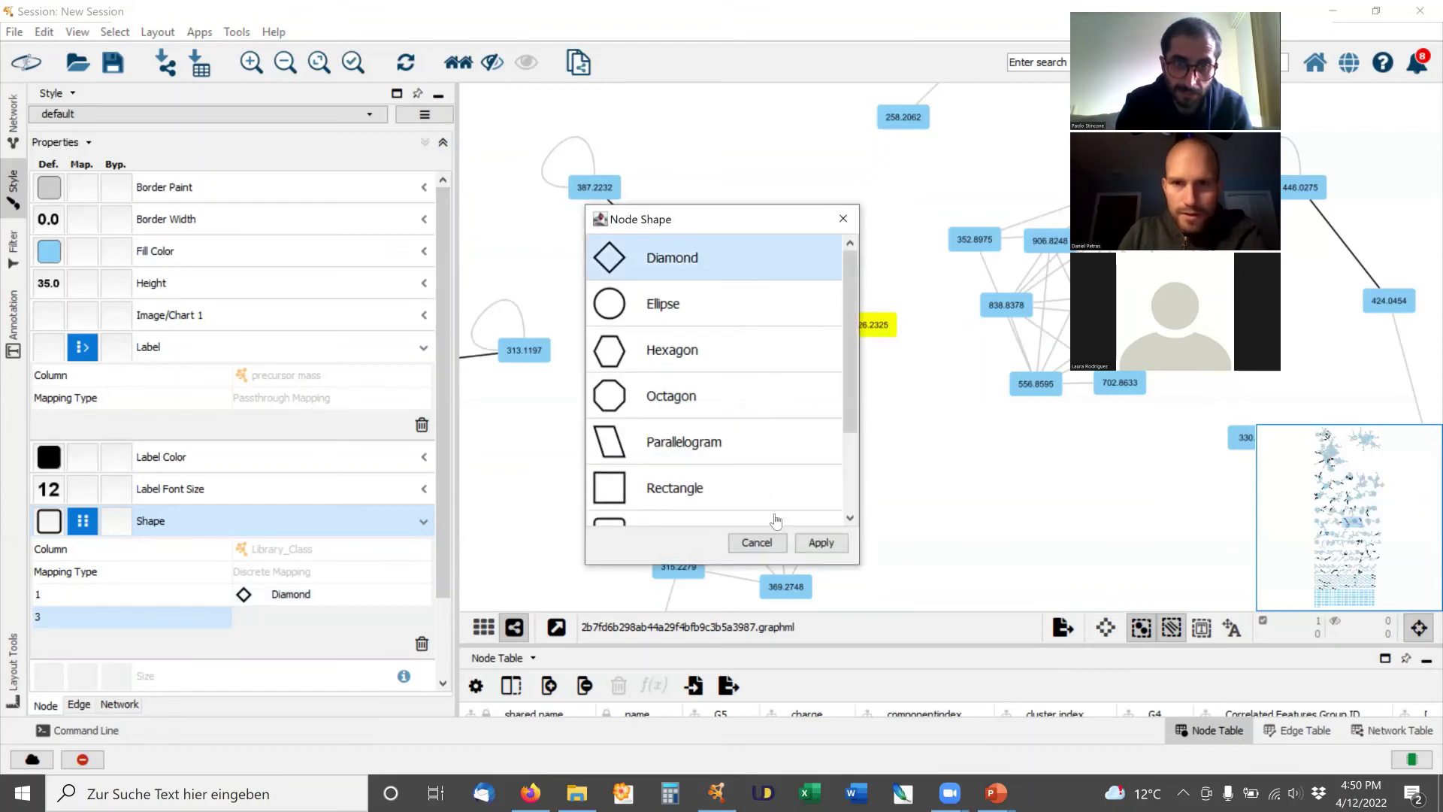
click(823, 551)
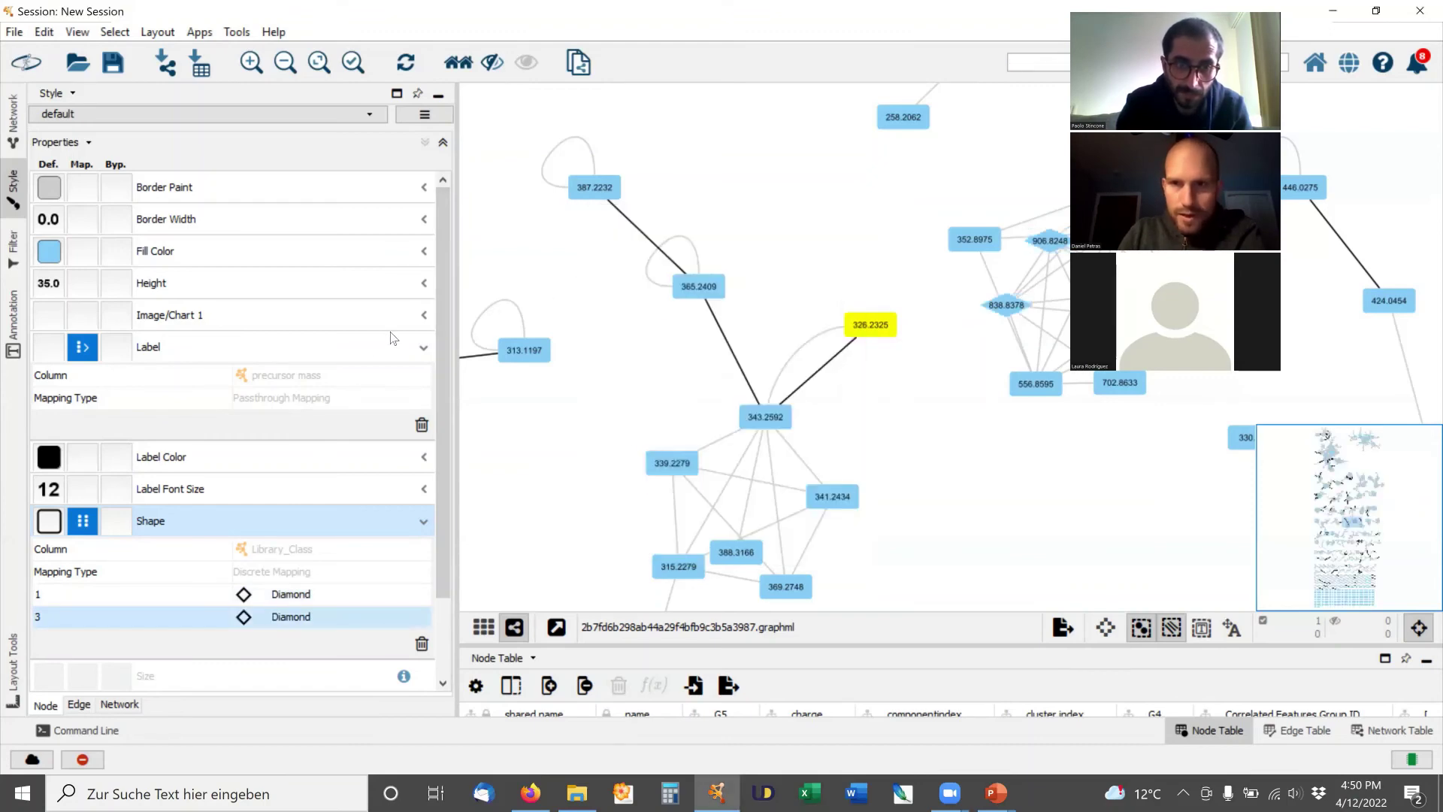
scroll(322, 385, down, 2)
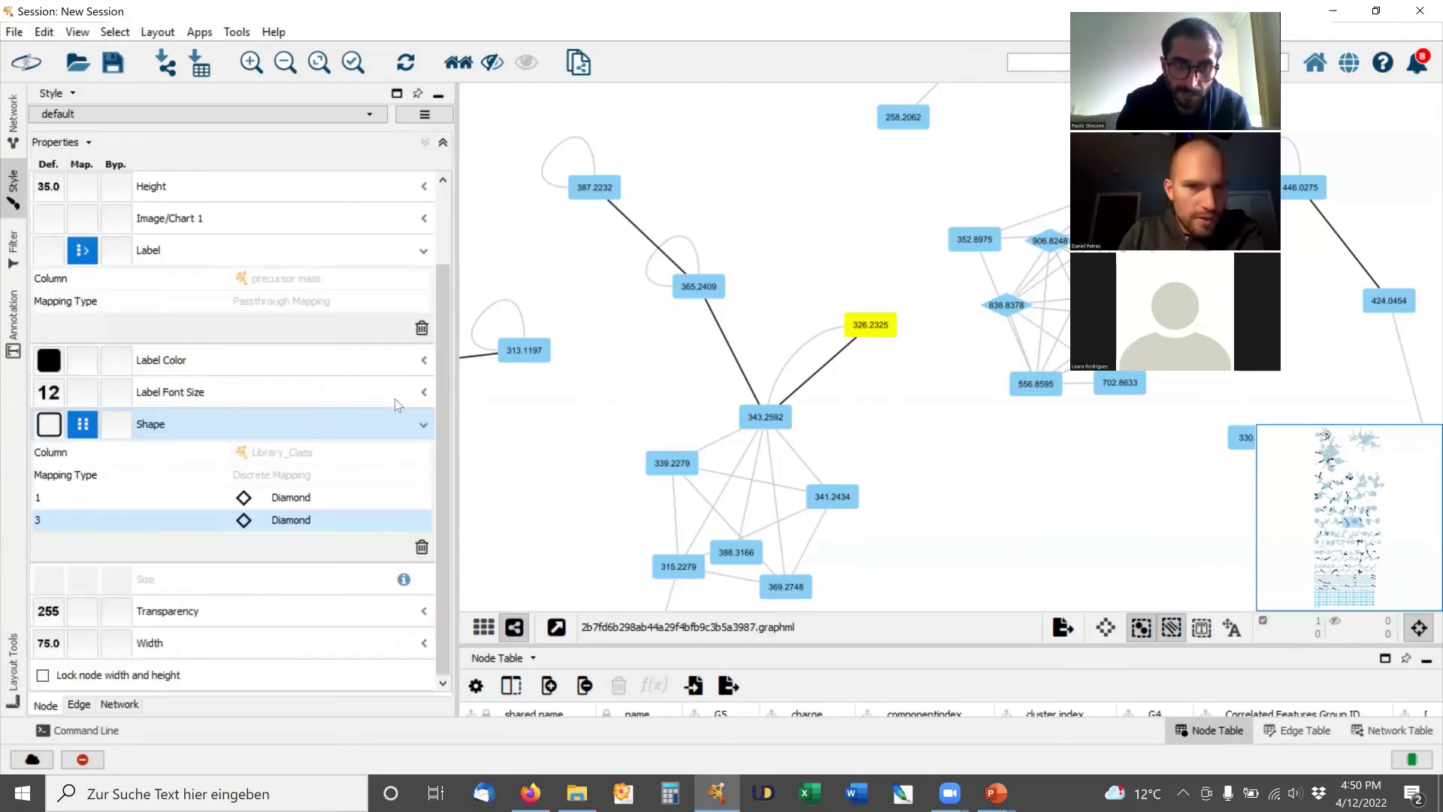
click(43, 675)
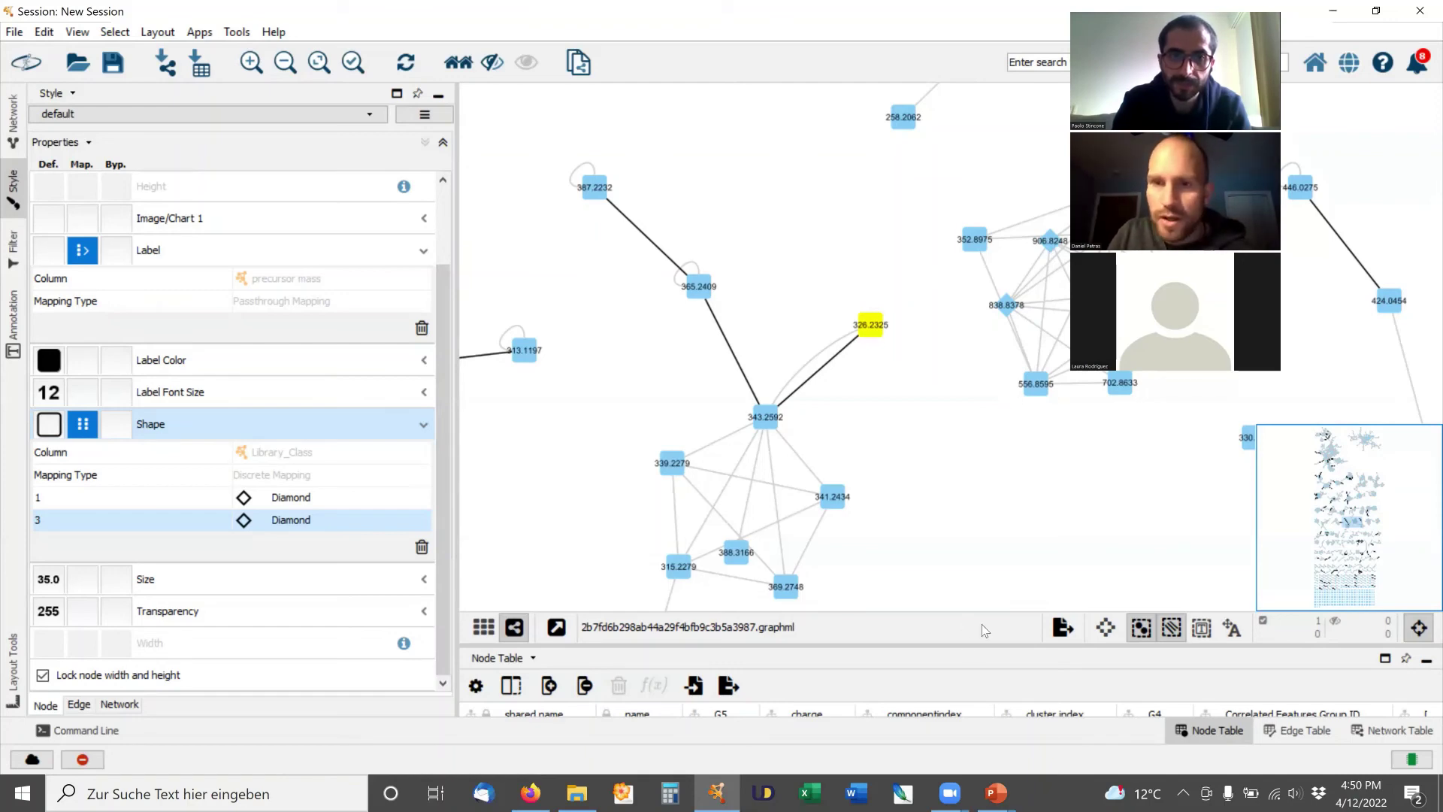
Enlarge the node table, select diamond node 838.8378, and widen the Compound_Name column to read its library match.
drag(995, 644, 996, 560)
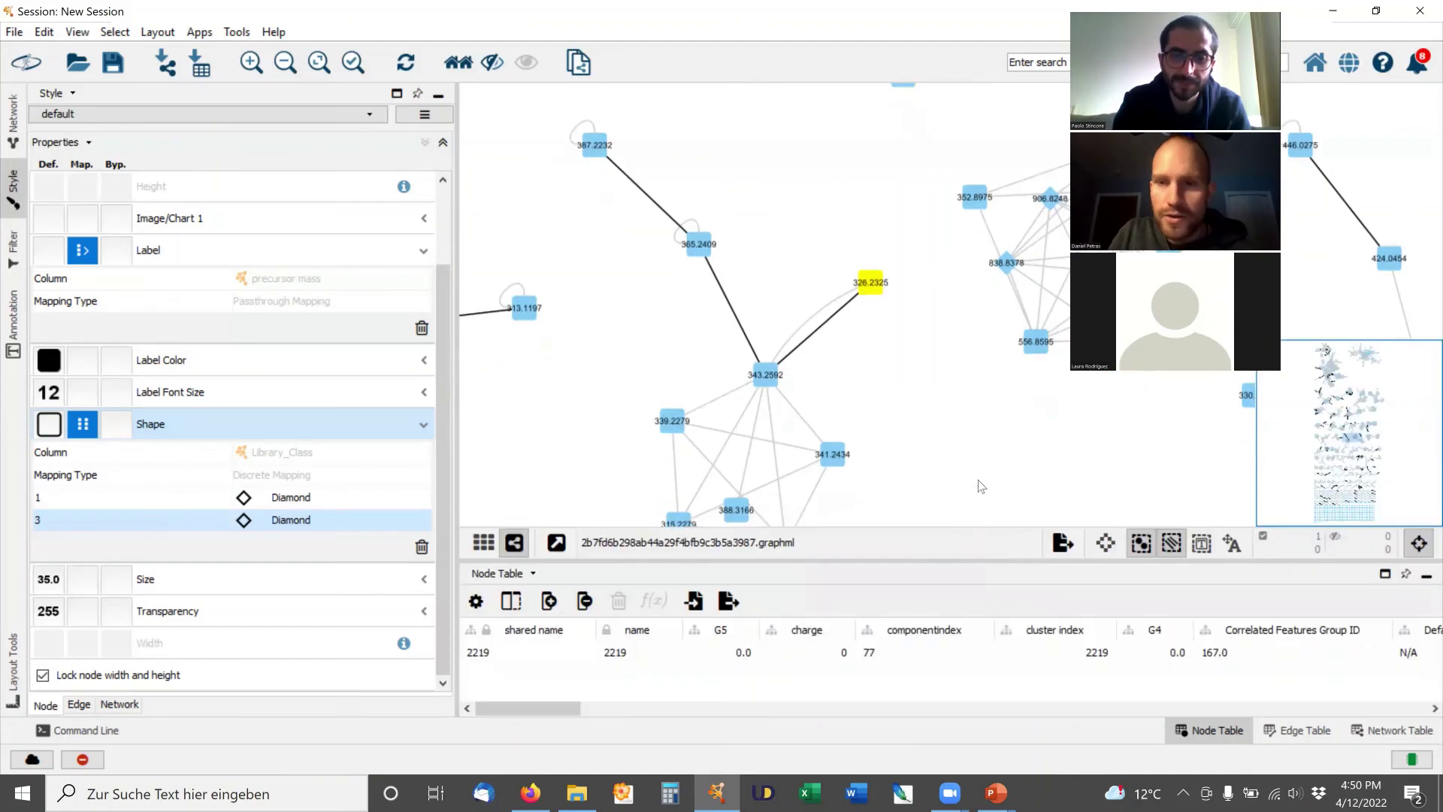
click(1007, 262)
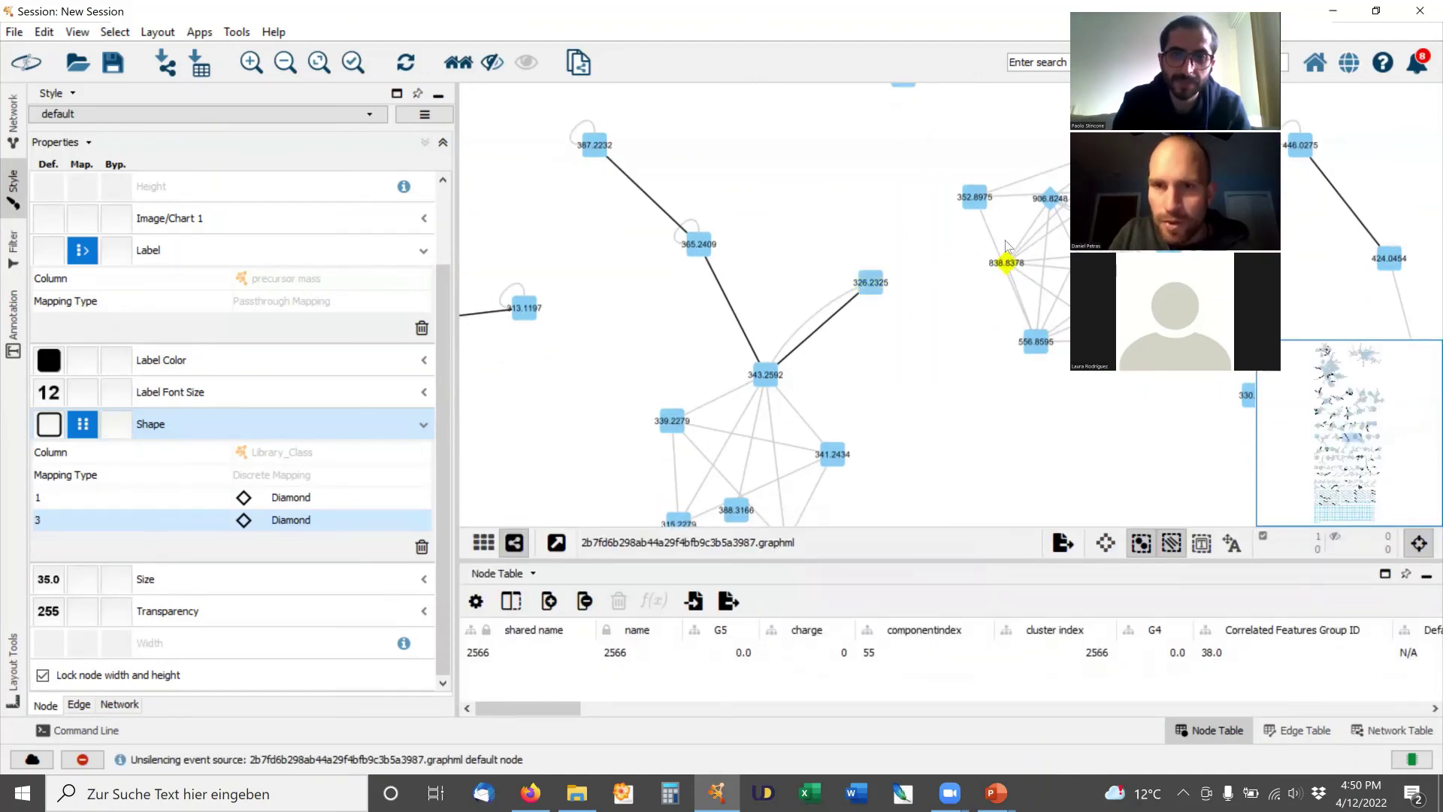
scroll(1006, 276, up, 3)
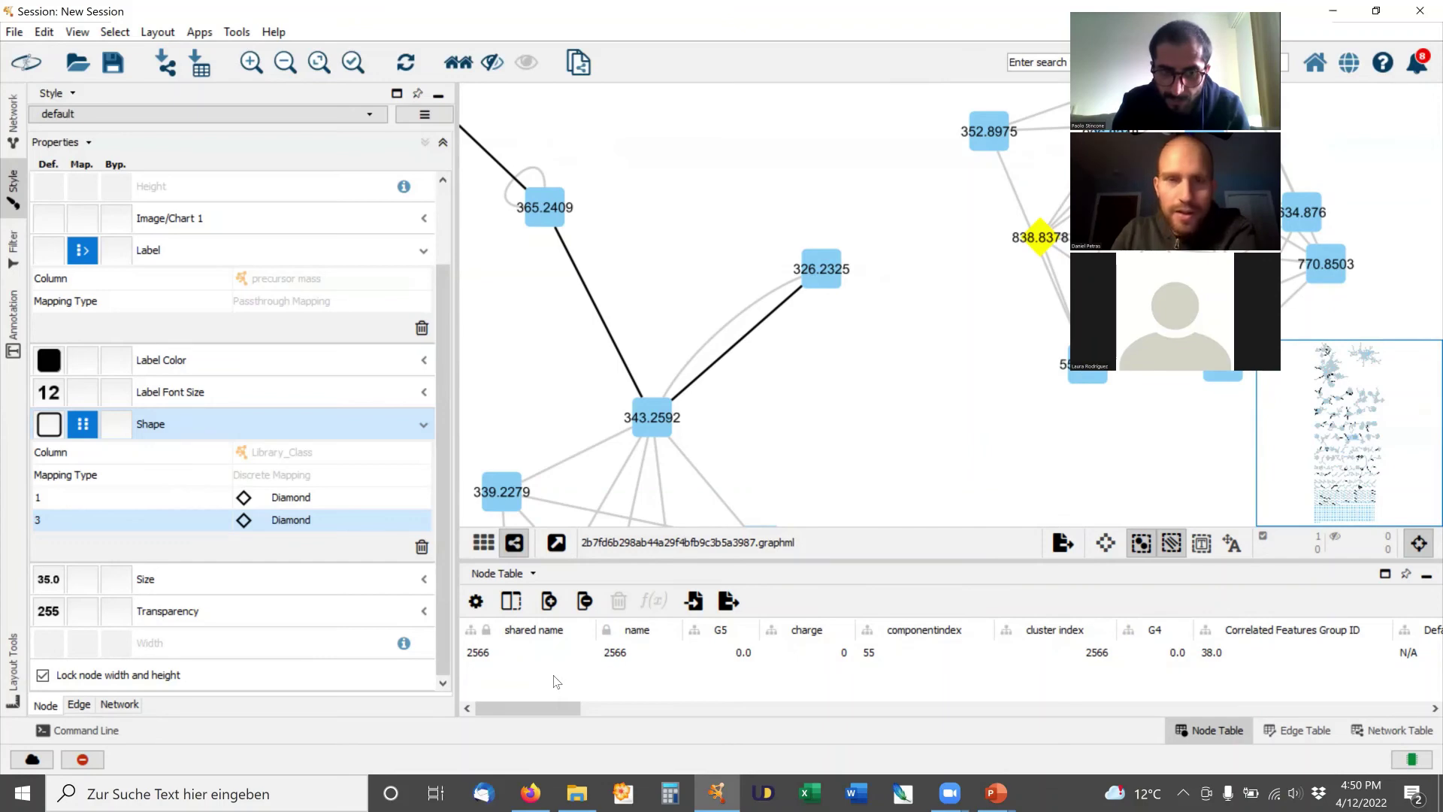
drag(568, 712, 1043, 702)
click(1097, 707)
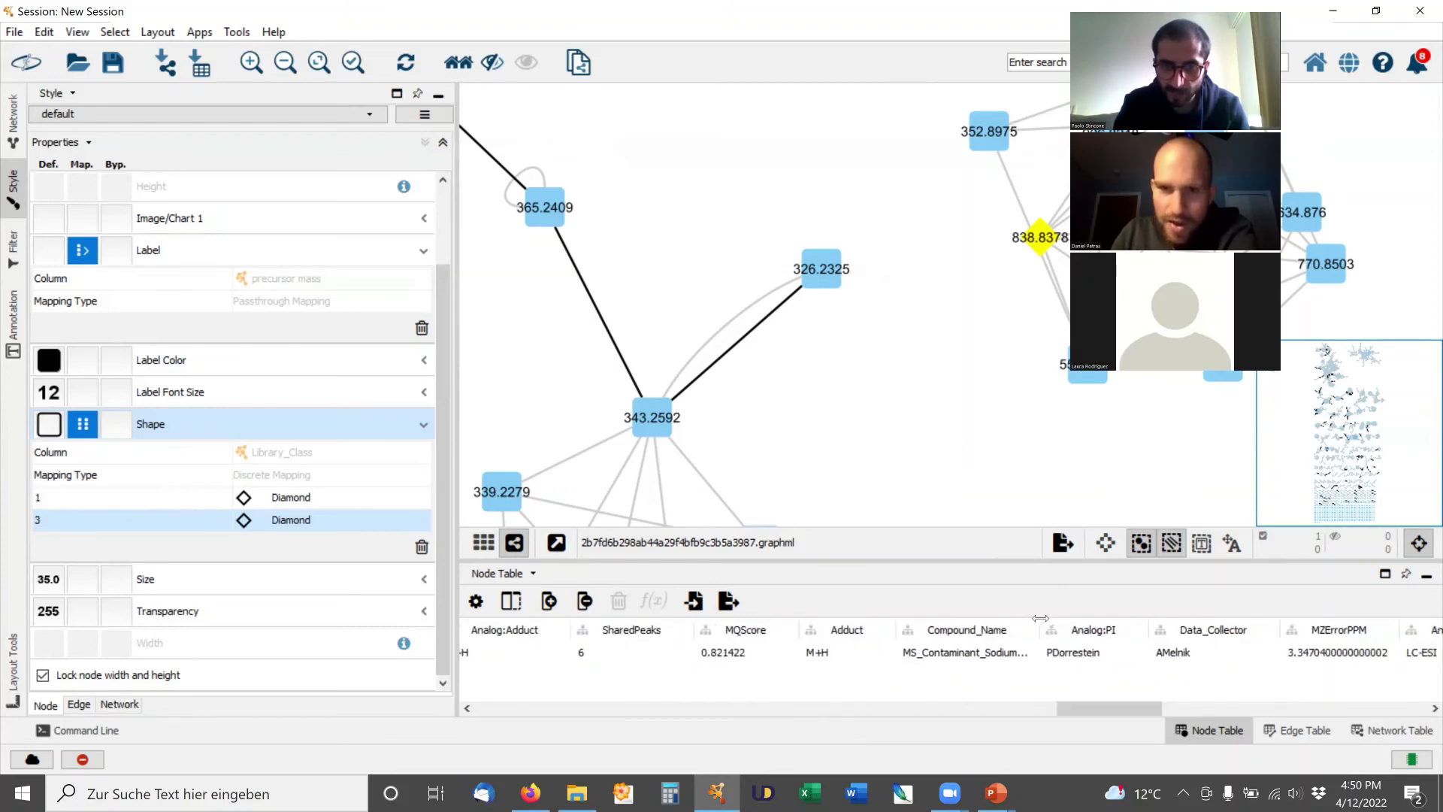
drag(1041, 624, 1255, 624)
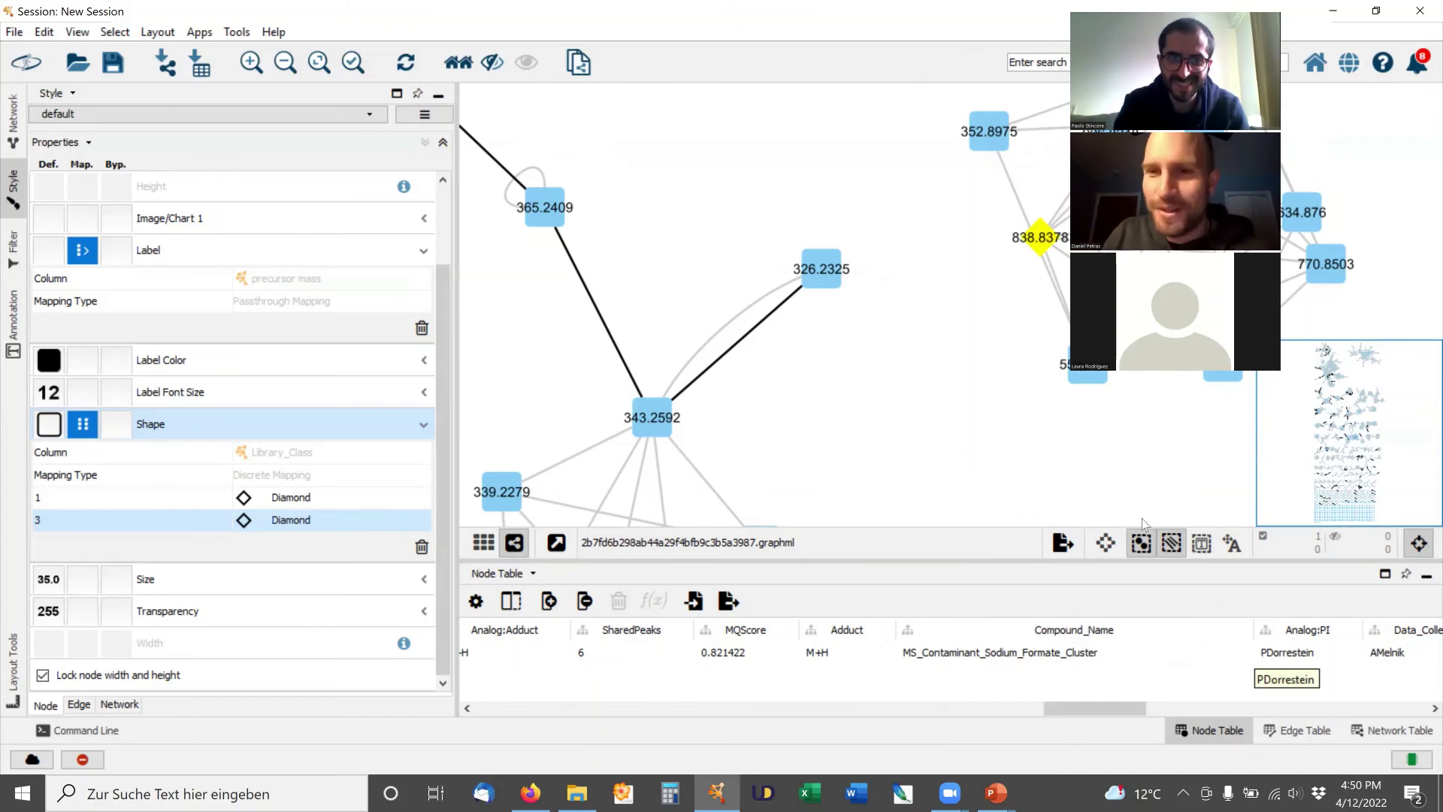
Find the cluster with diamond node 565.2348 and select that node to inspect its compound name.
scroll(932, 275, down, 3)
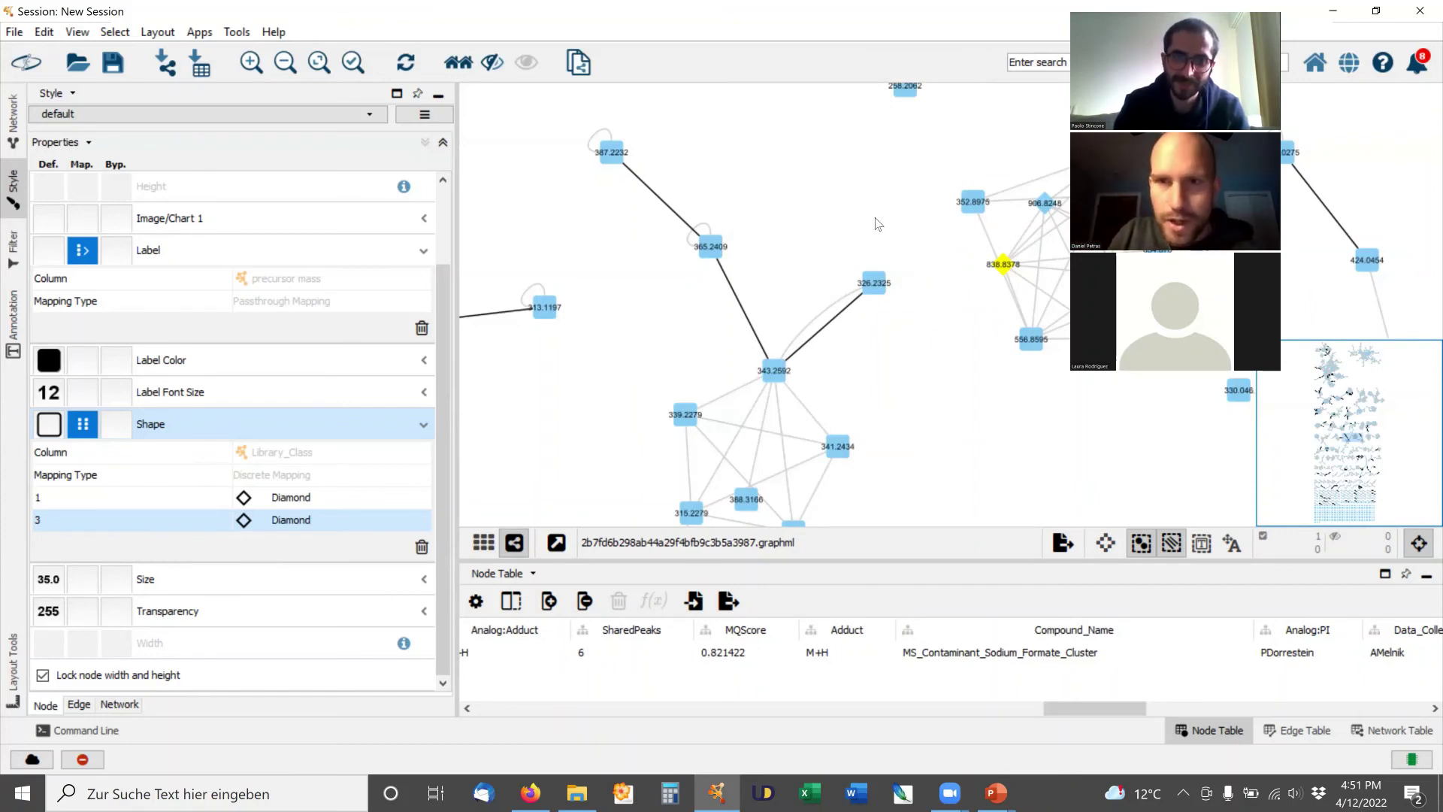
scroll(871, 214, down, 5)
drag(1092, 384, 1088, 387)
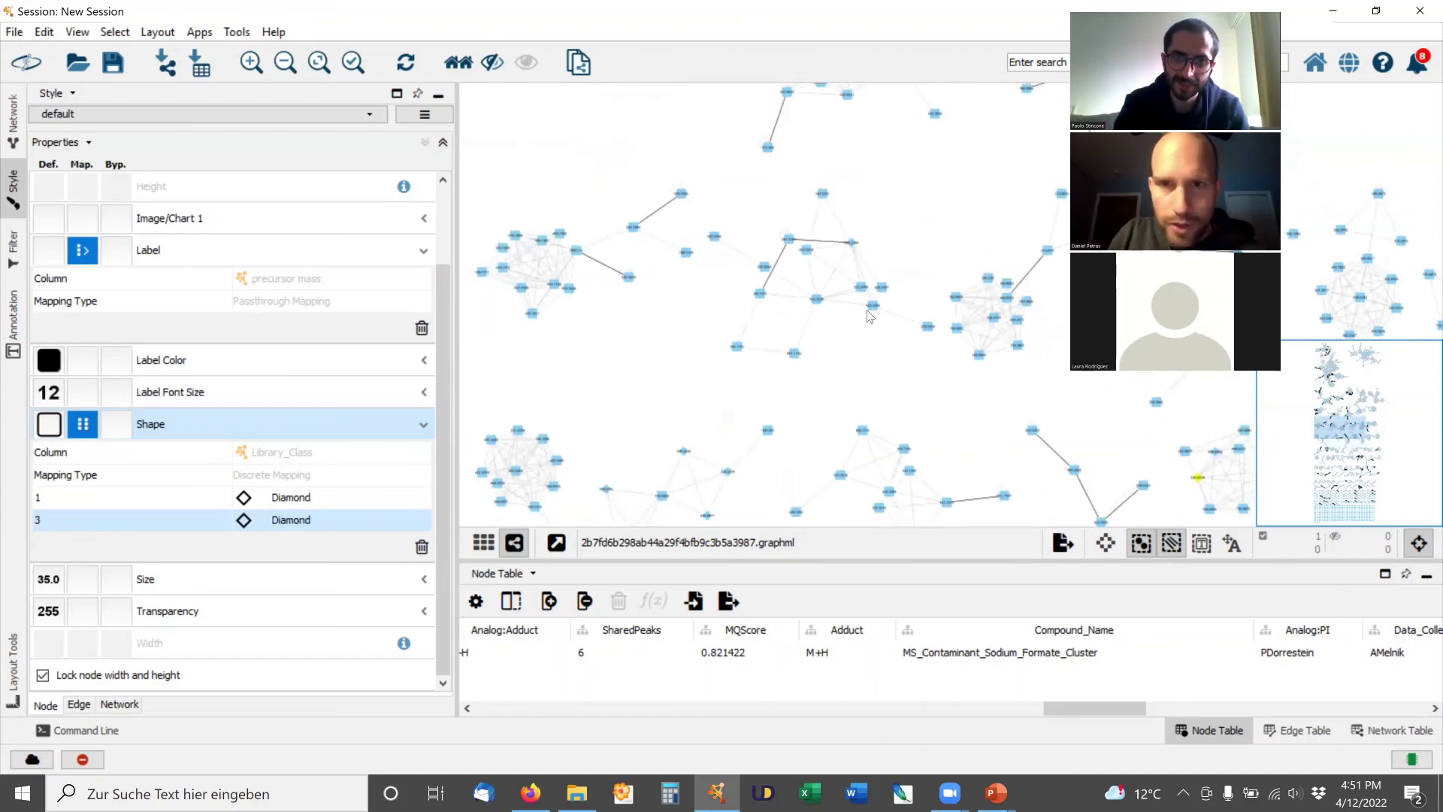
scroll(819, 257, up, 5)
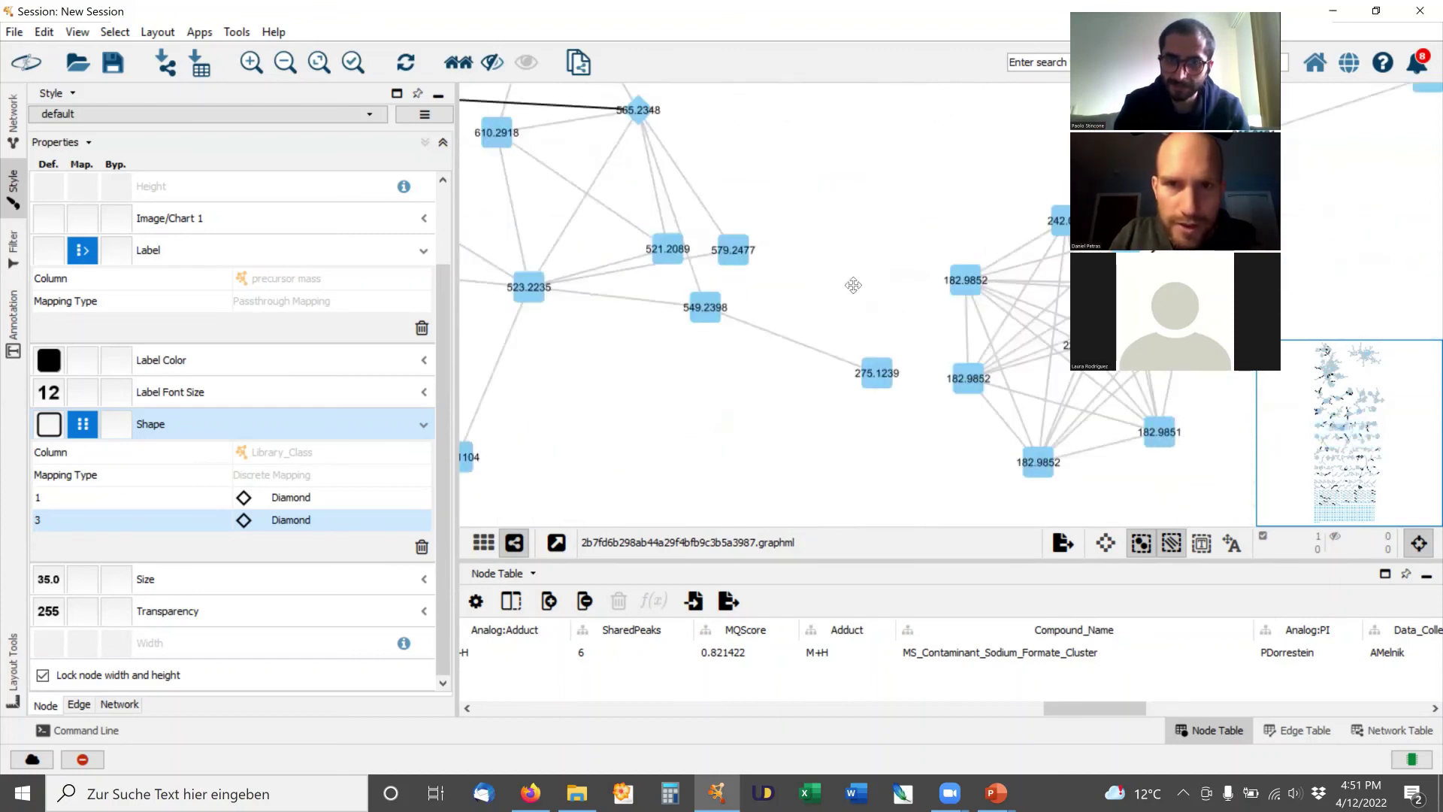
click(658, 172)
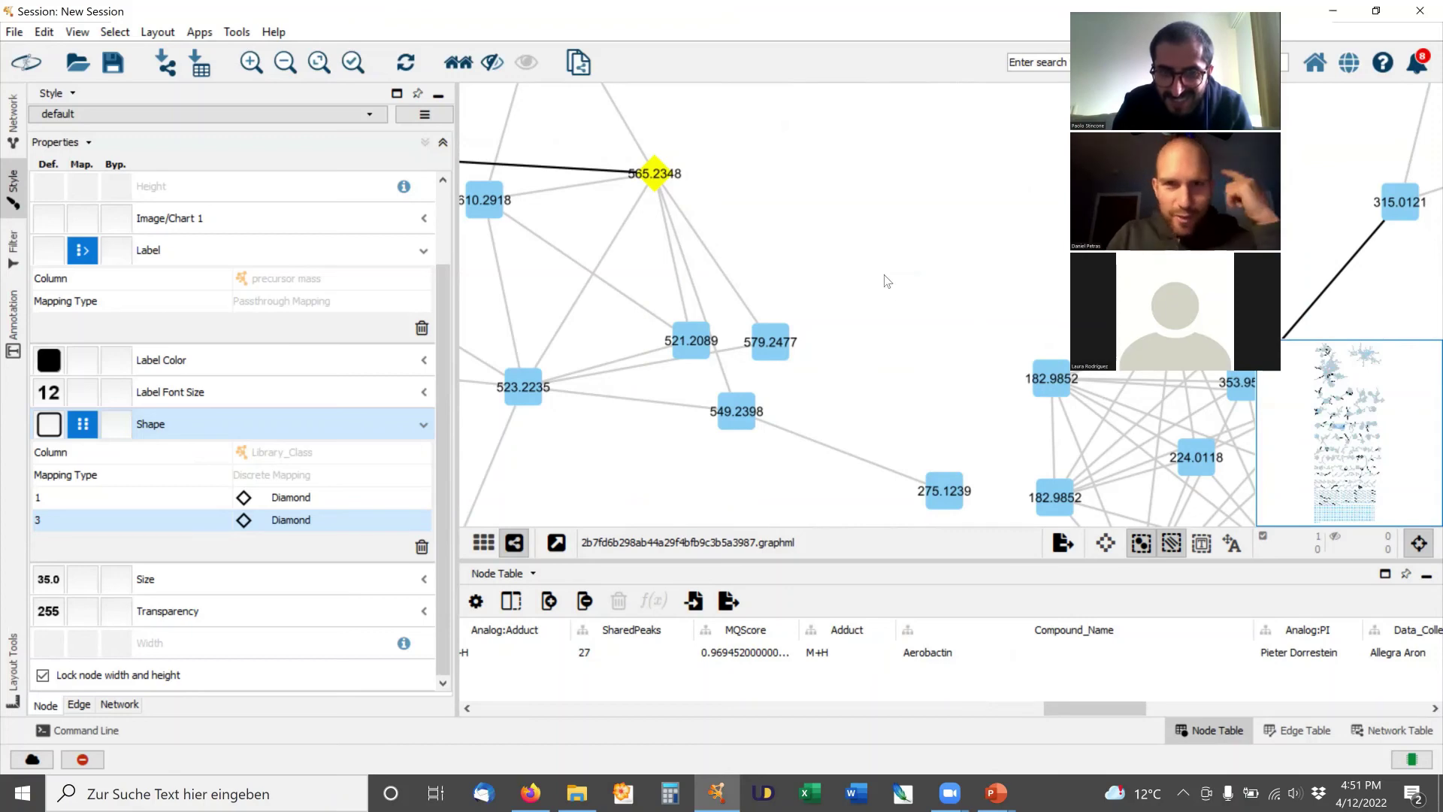
Move node 283.1211 slightly up and toward node 523.2235, and clear the node selection.
drag(799, 157, 1008, 284)
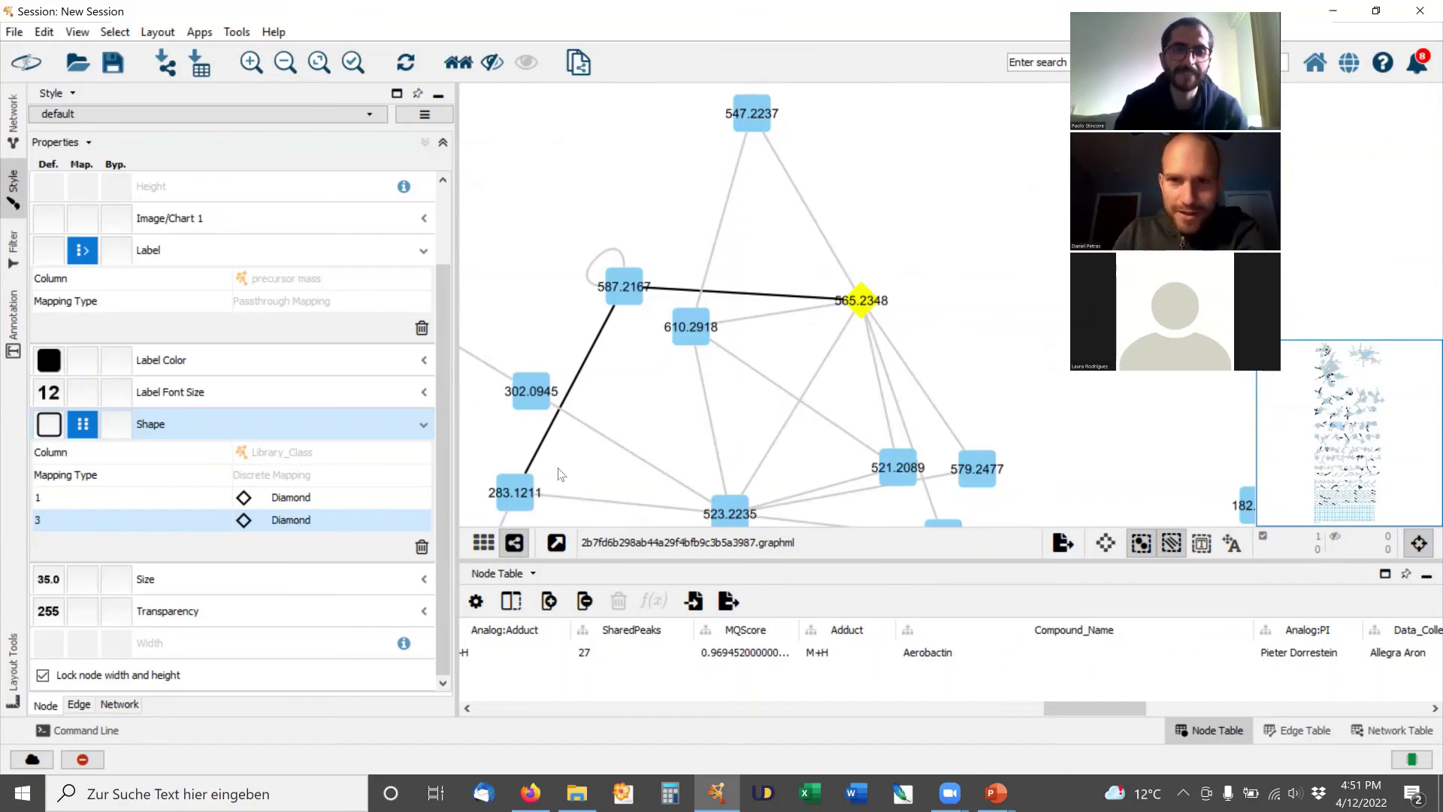
drag(508, 491, 558, 464)
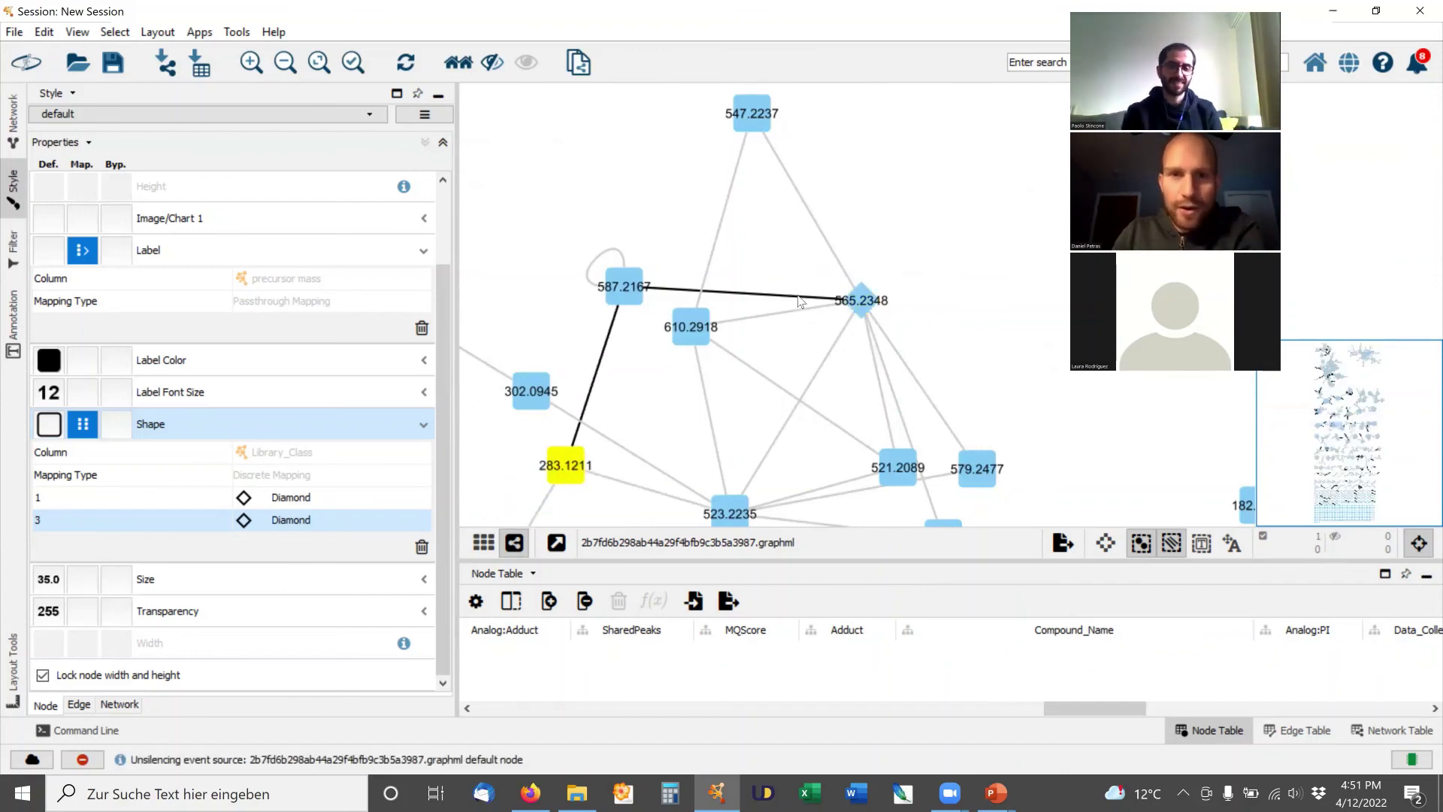
drag(918, 259, 914, 321)
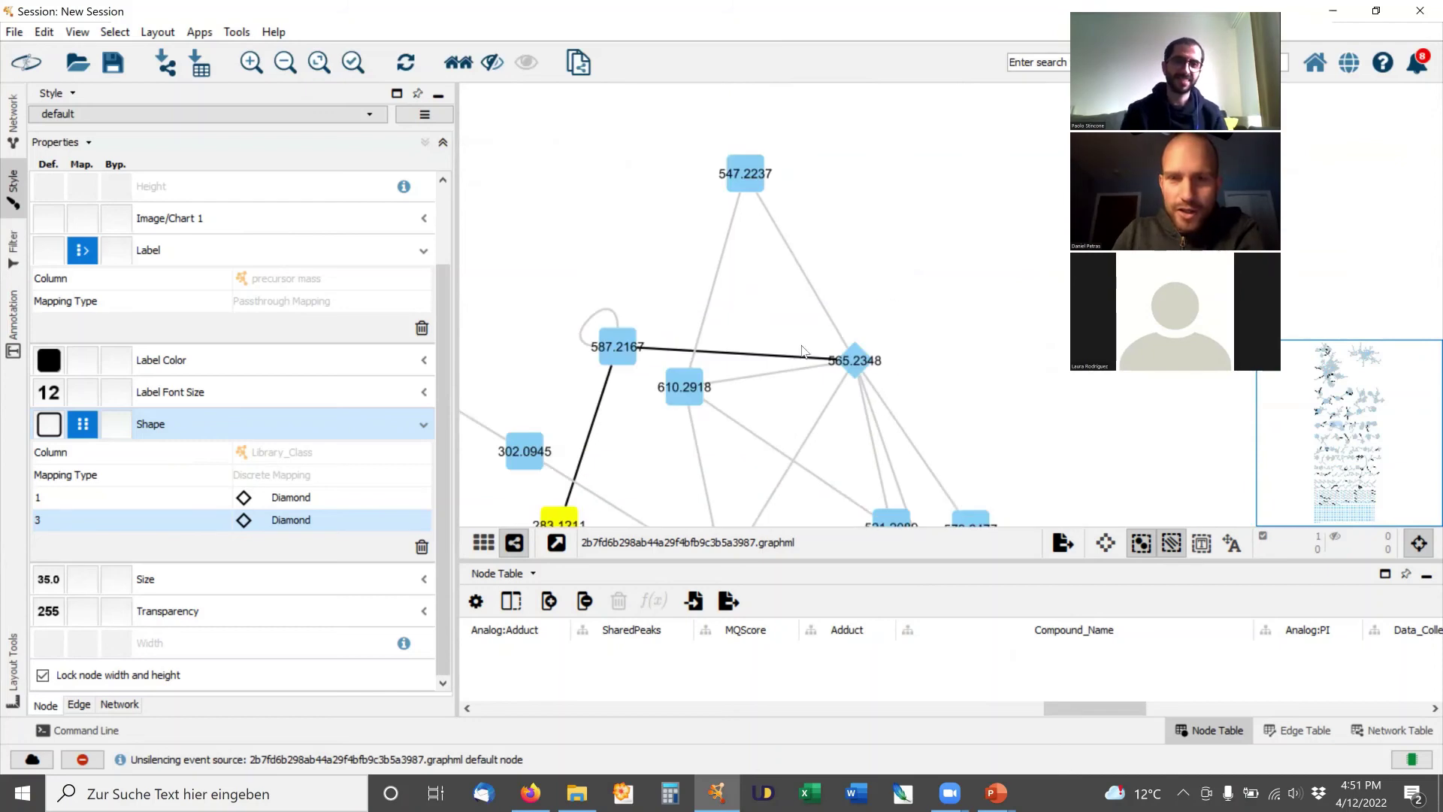
drag(720, 526, 668, 330)
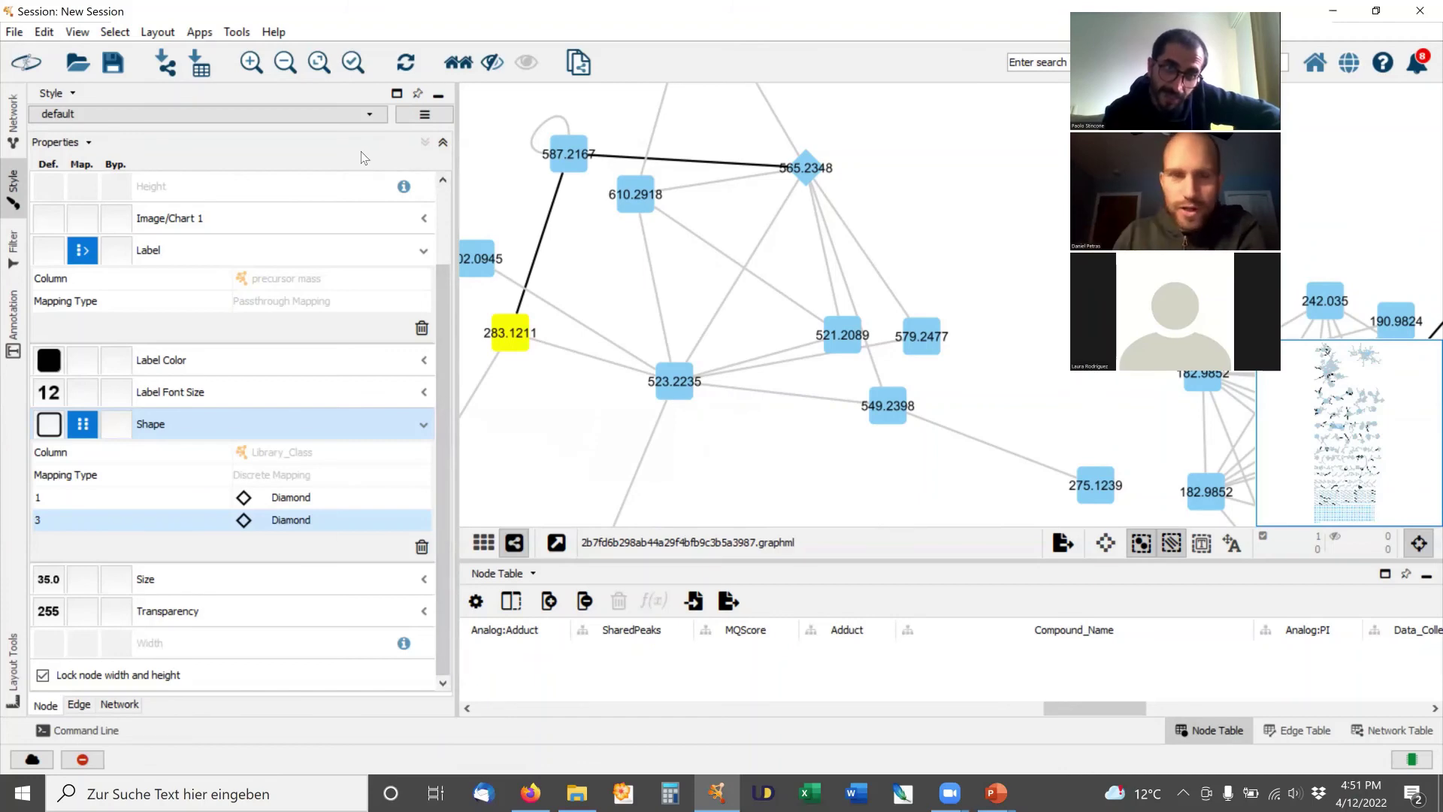
click(902, 170)
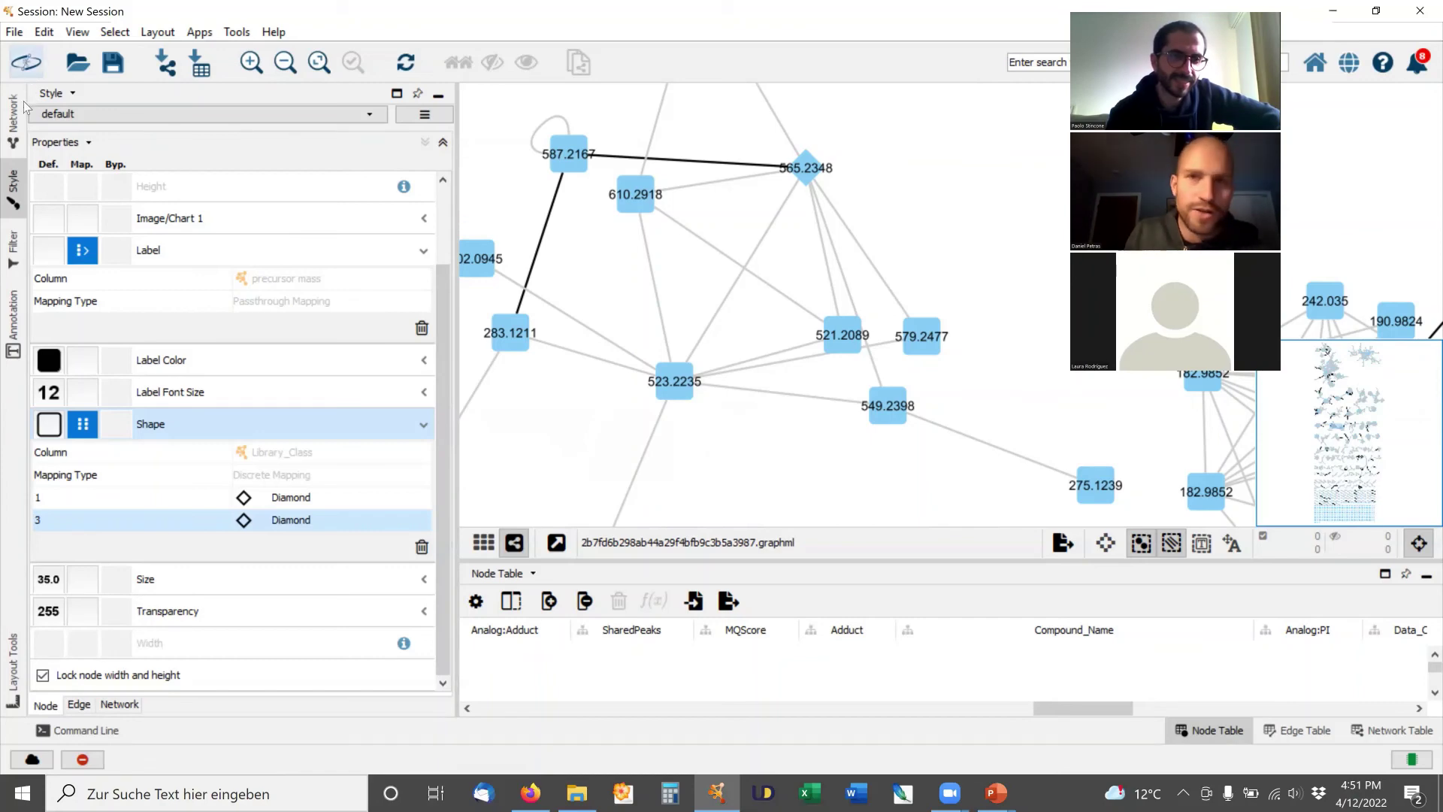
Add a column filter that selects nodes whose Compound_Name contains "Yersin".
click(14, 248)
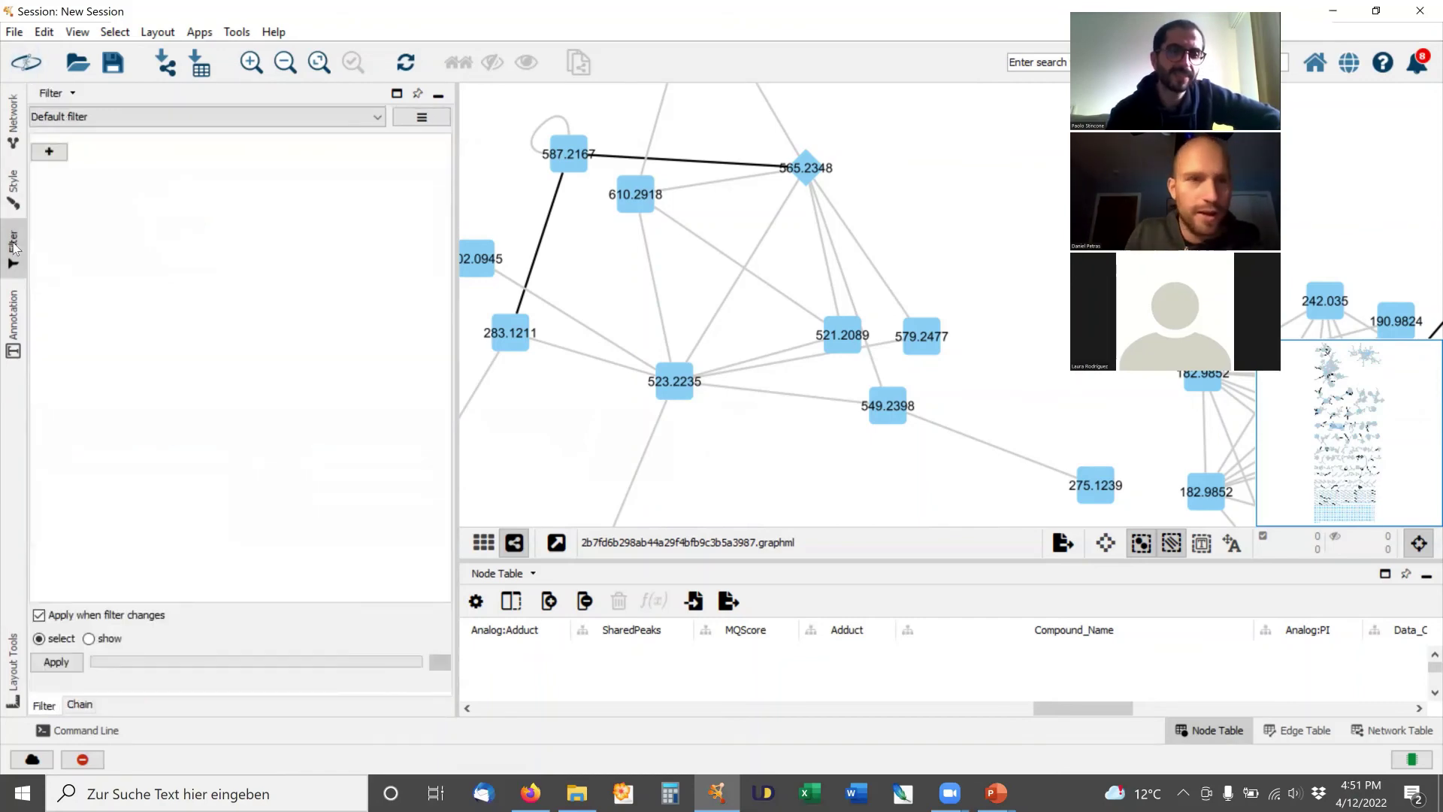
click(48, 151)
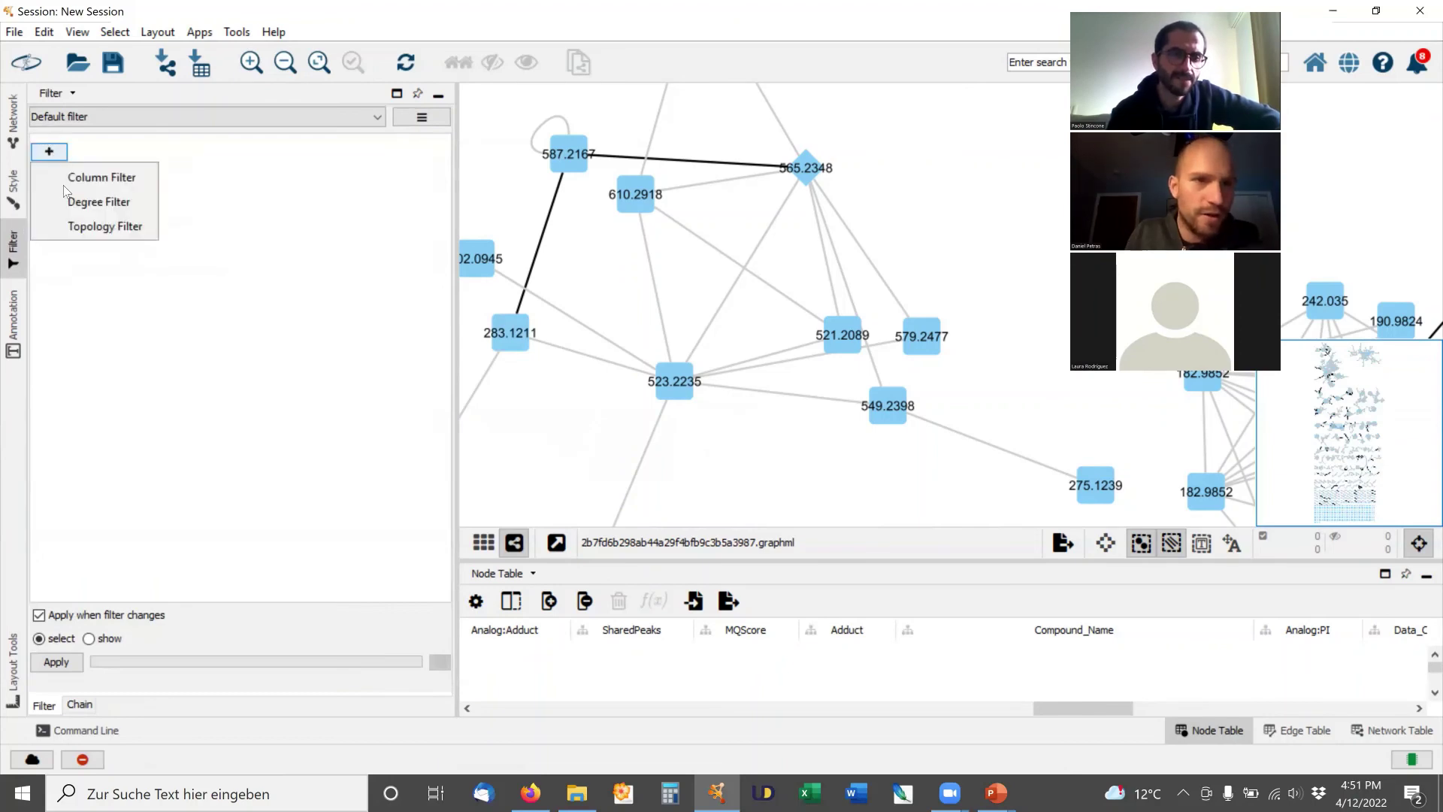
click(63, 184)
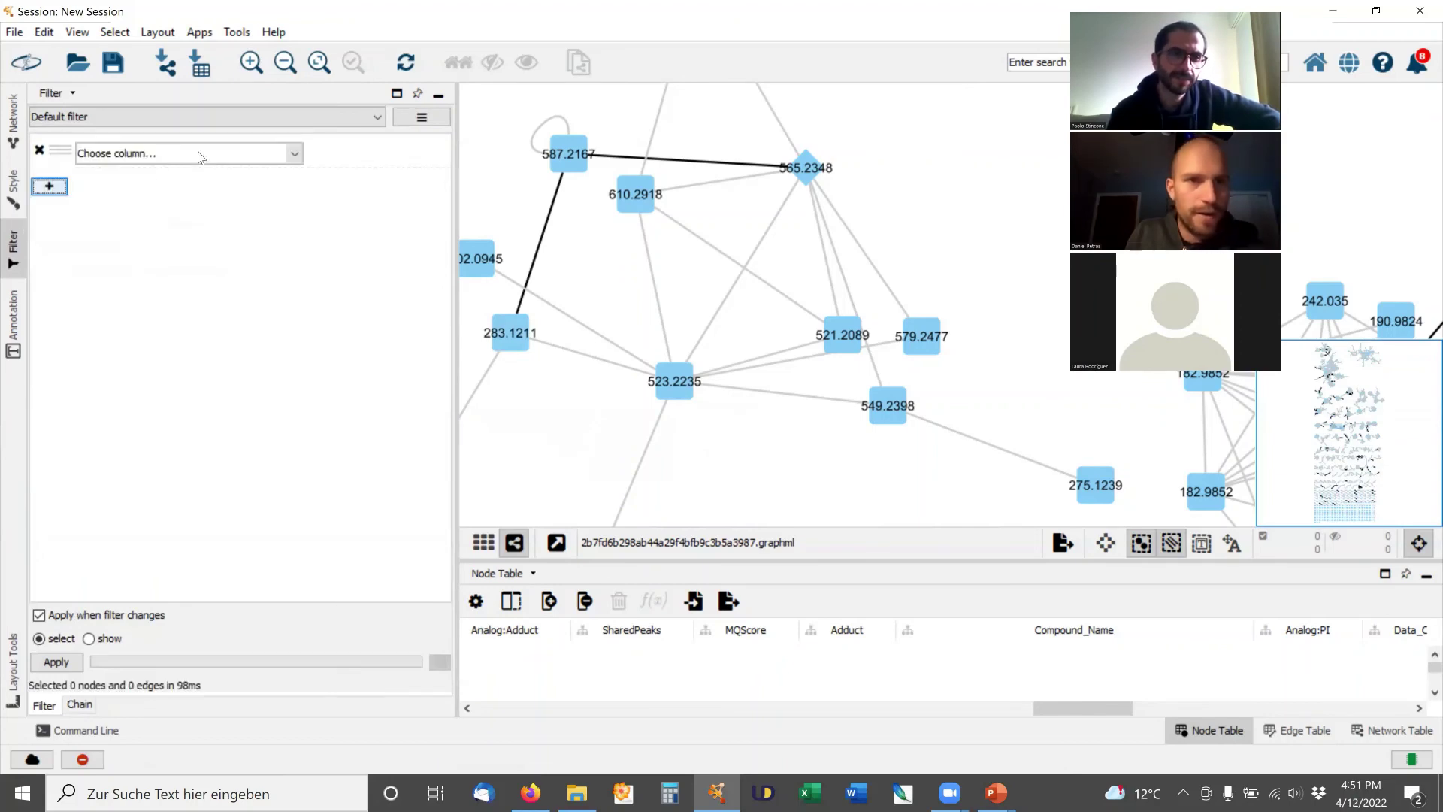
click(202, 154)
scroll(175, 236, down, 3)
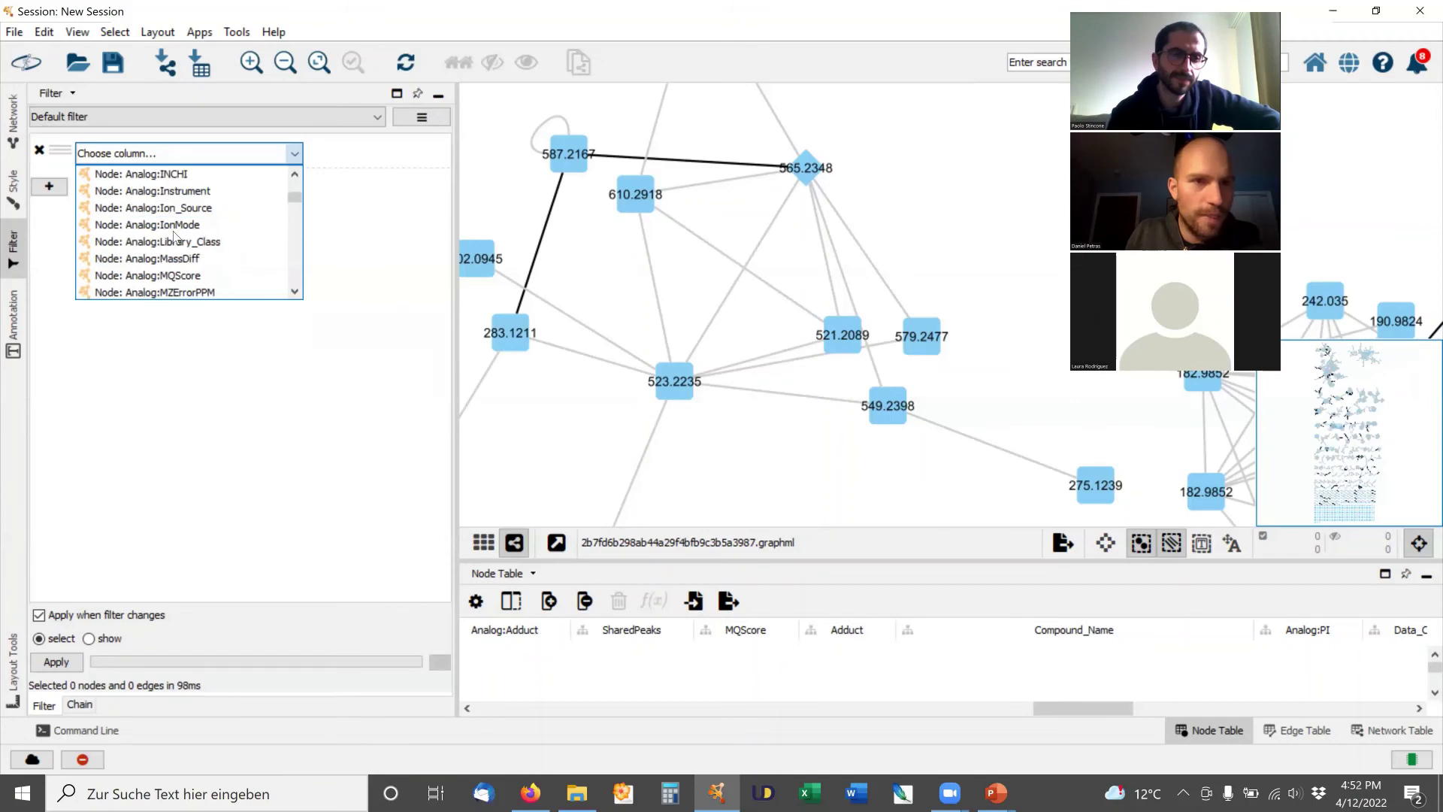
scroll(175, 237, down, 6)
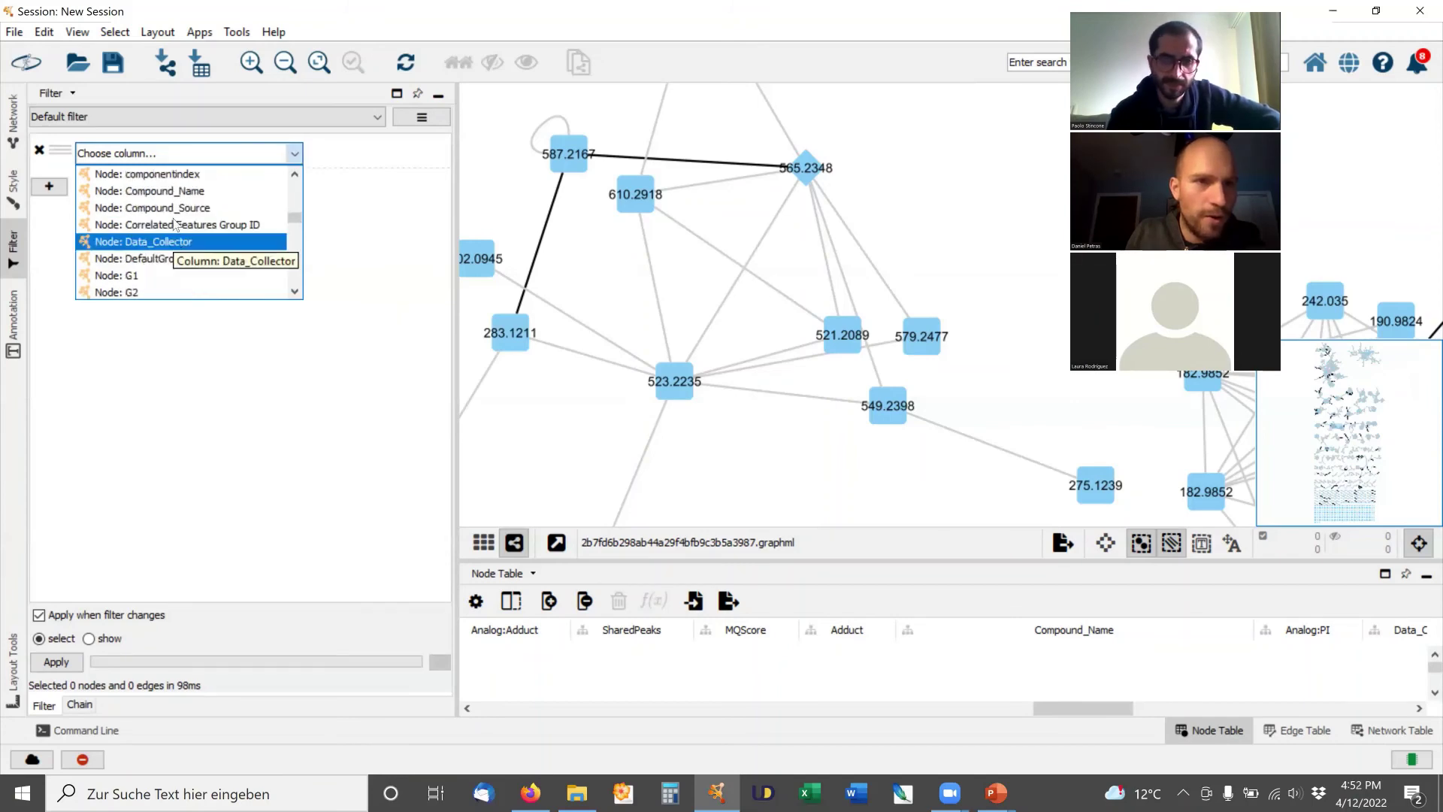
click(172, 191)
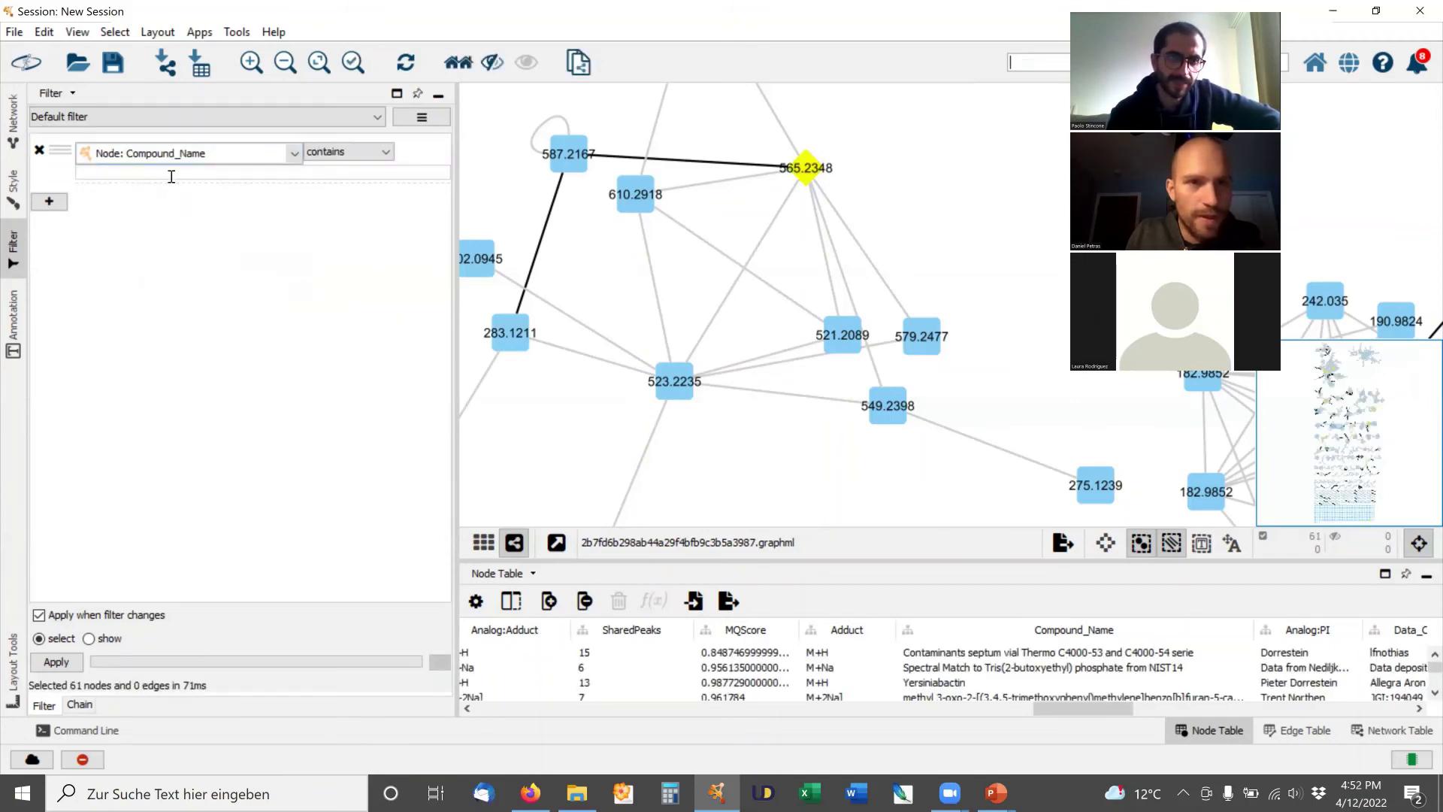
click(164, 173)
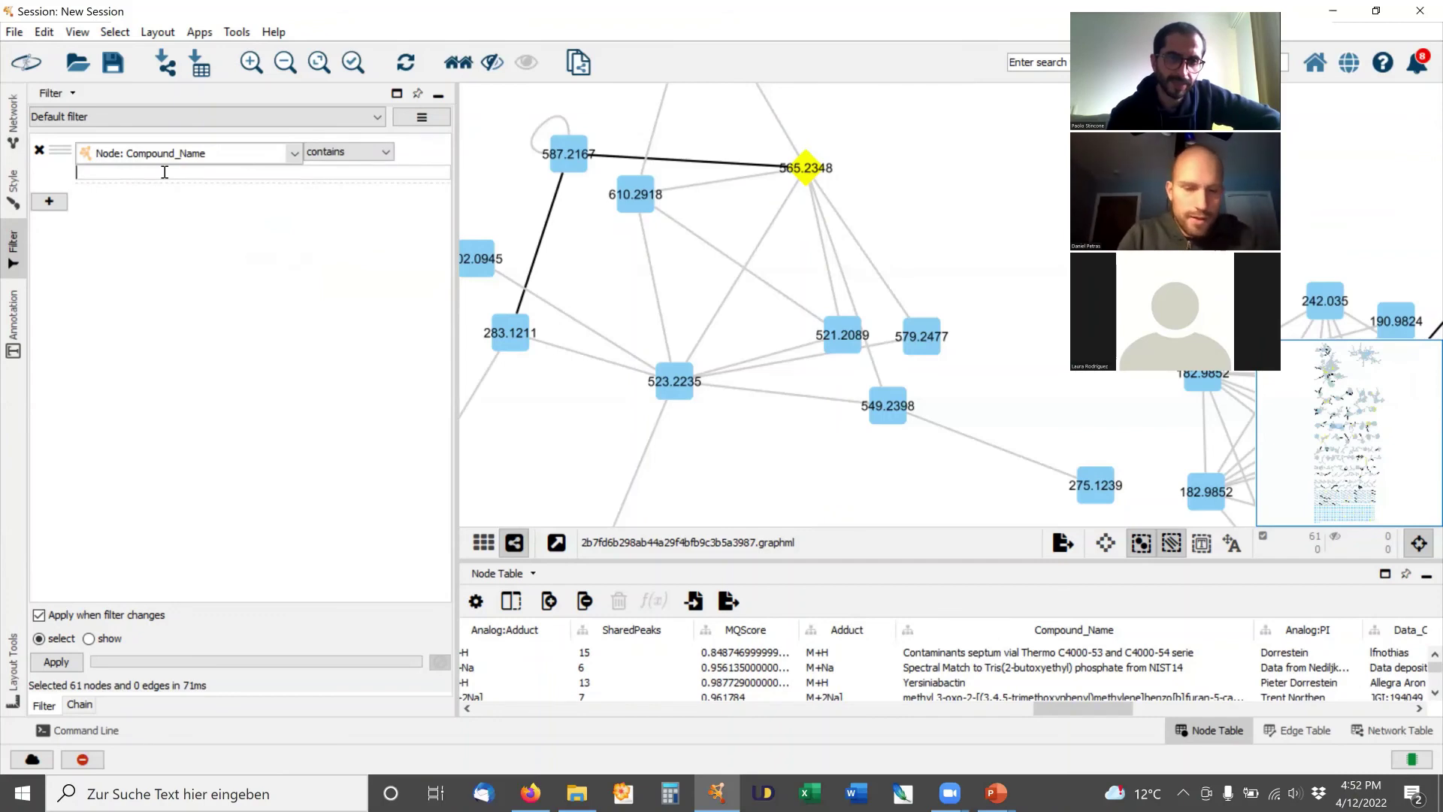
text(Yersin)
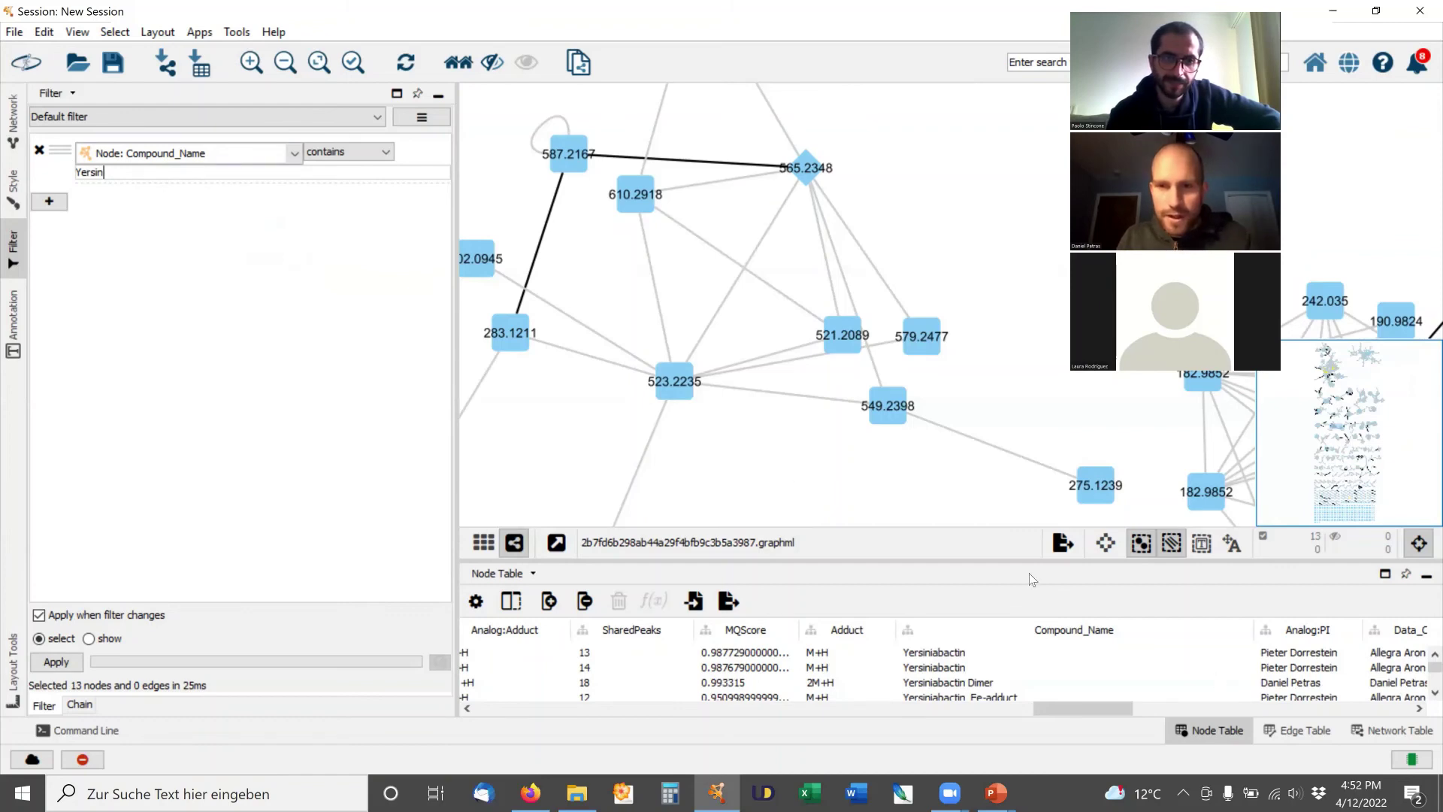
Enlarge the node table, select only the node of the first Yersiniabactin row, and fit the network view to it.
drag(1023, 559, 1019, 472)
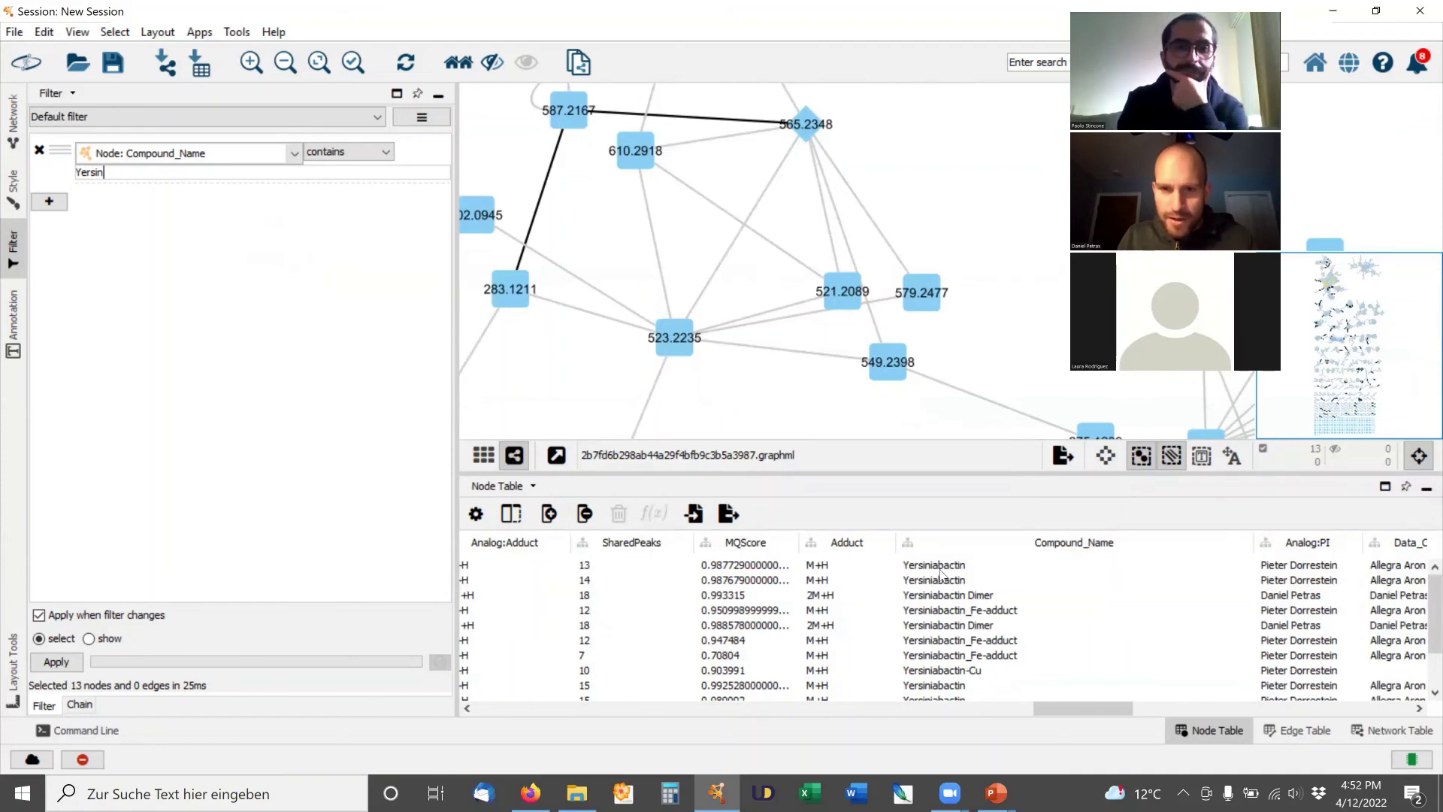
click(940, 571)
right_click(941, 570)
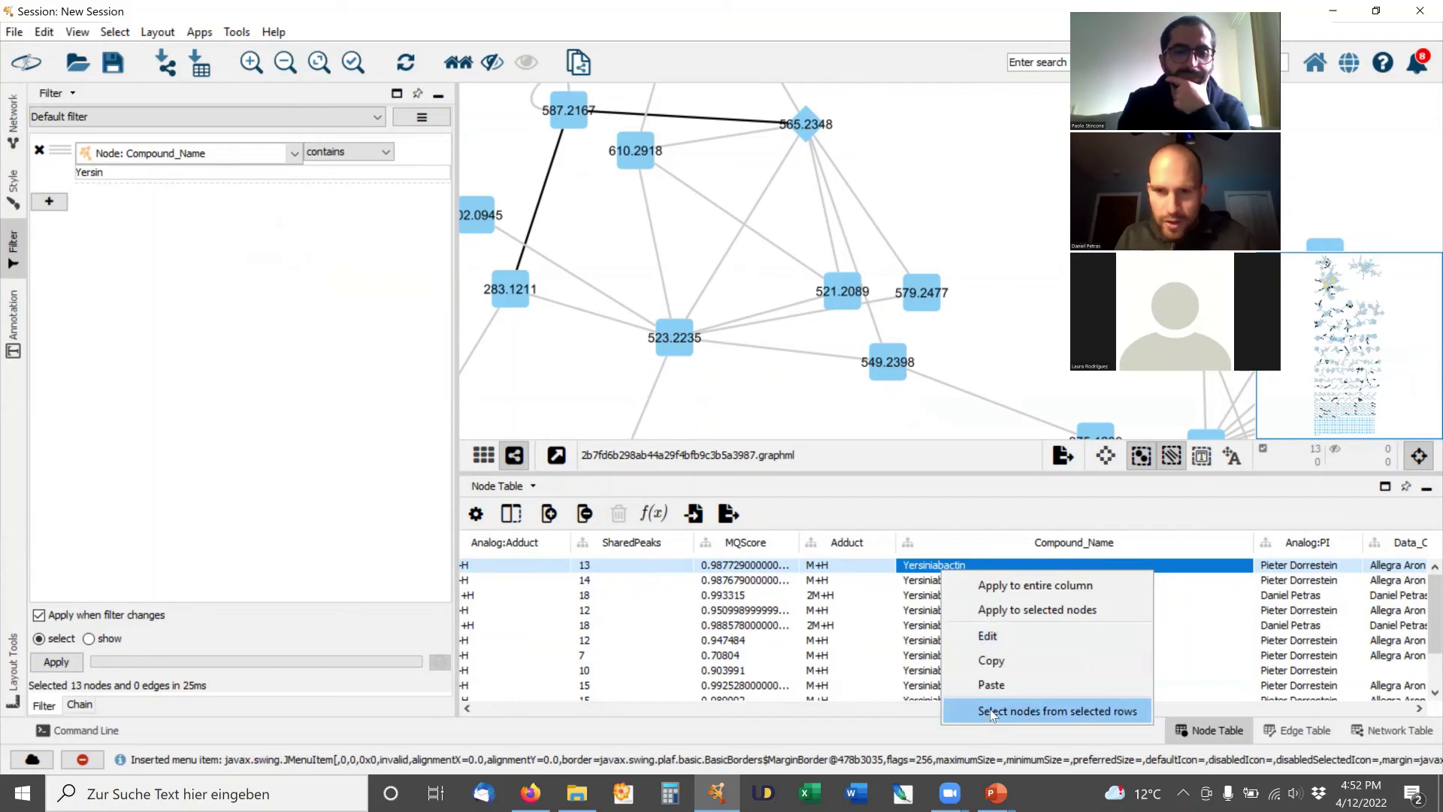
click(962, 710)
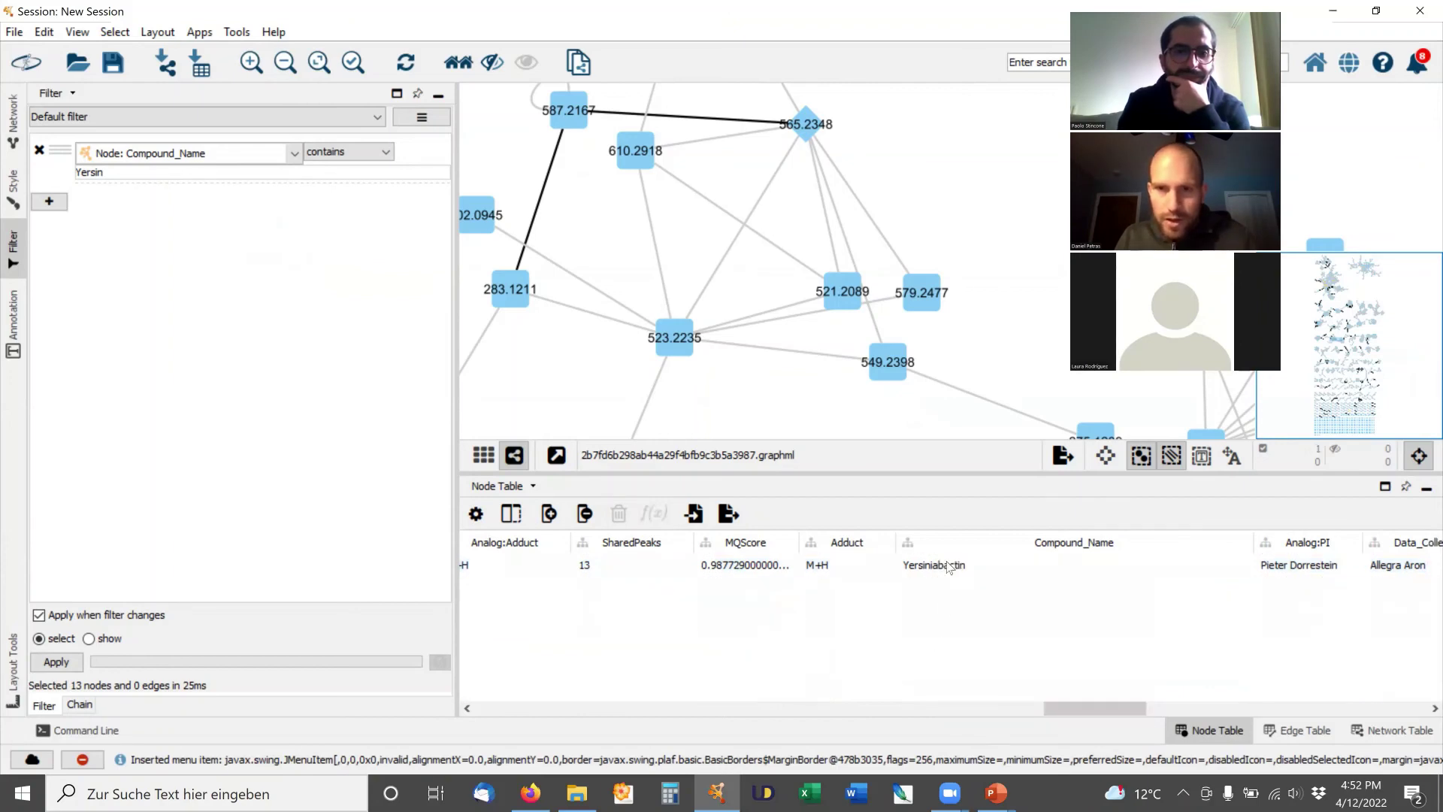
click(948, 566)
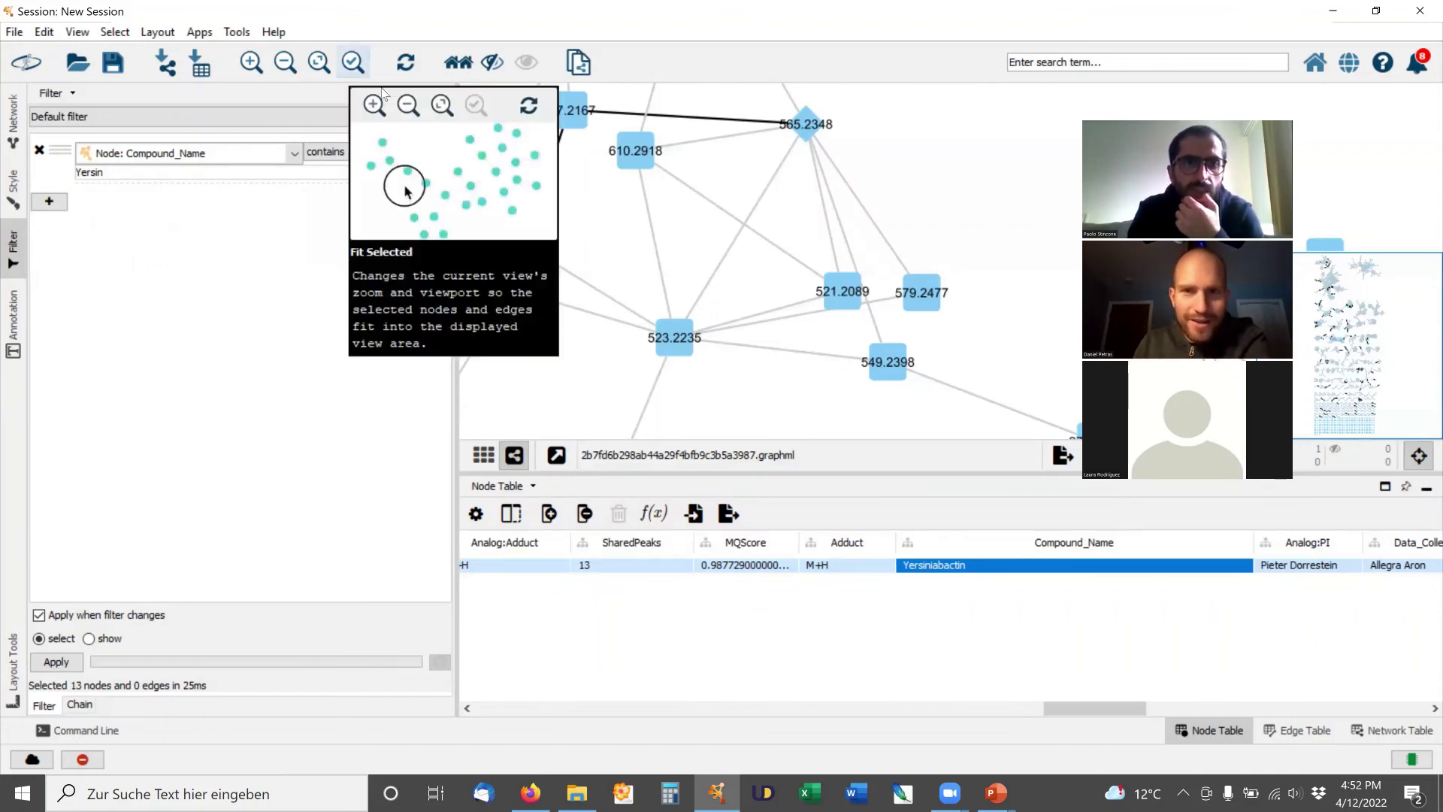
key(ctrl+shift+f)
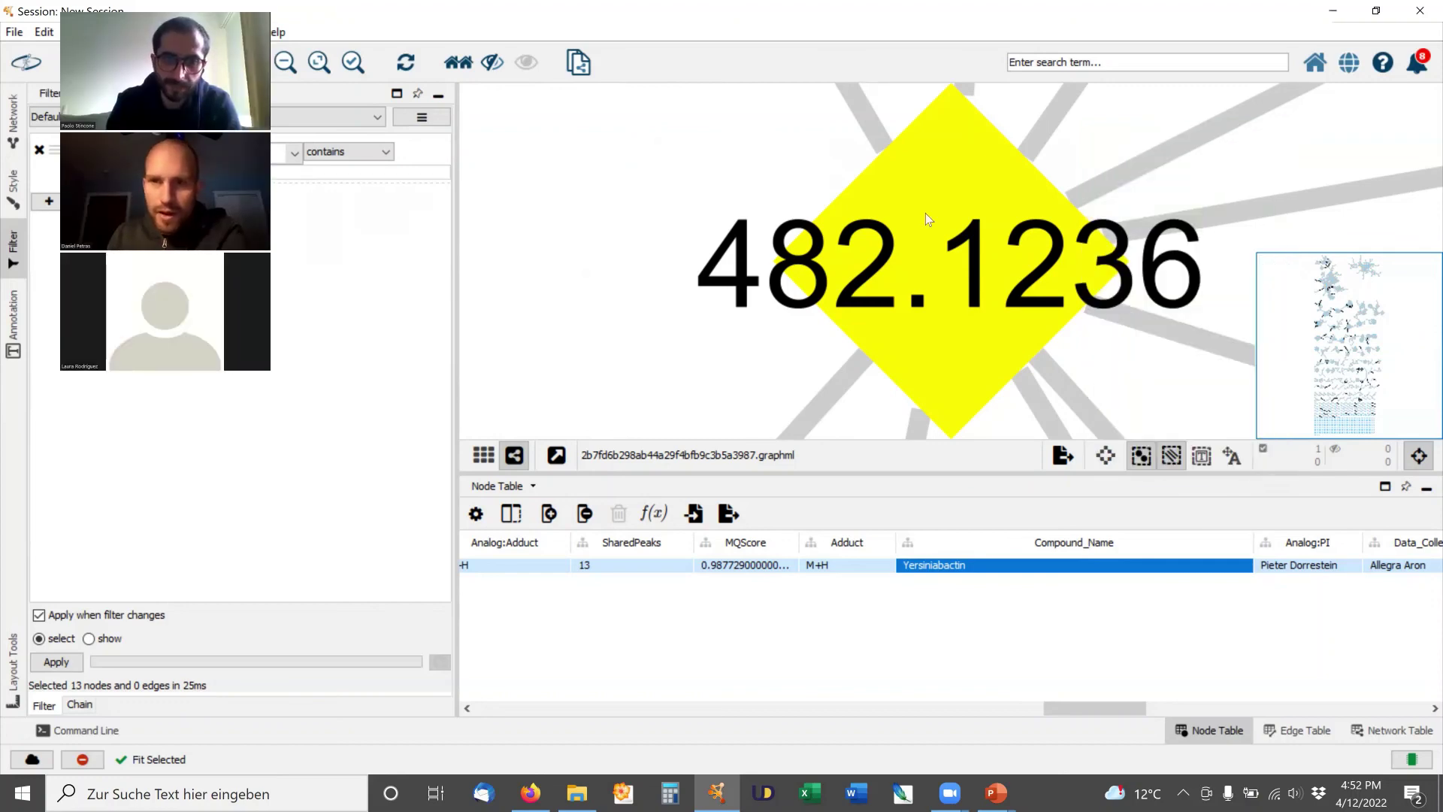
Move diamond nodes 482.1236 and 482.1237 out to the left of their cluster, and look through the latter's table columns.
scroll(926, 214, down, 10)
drag(598, 309, 579, 331)
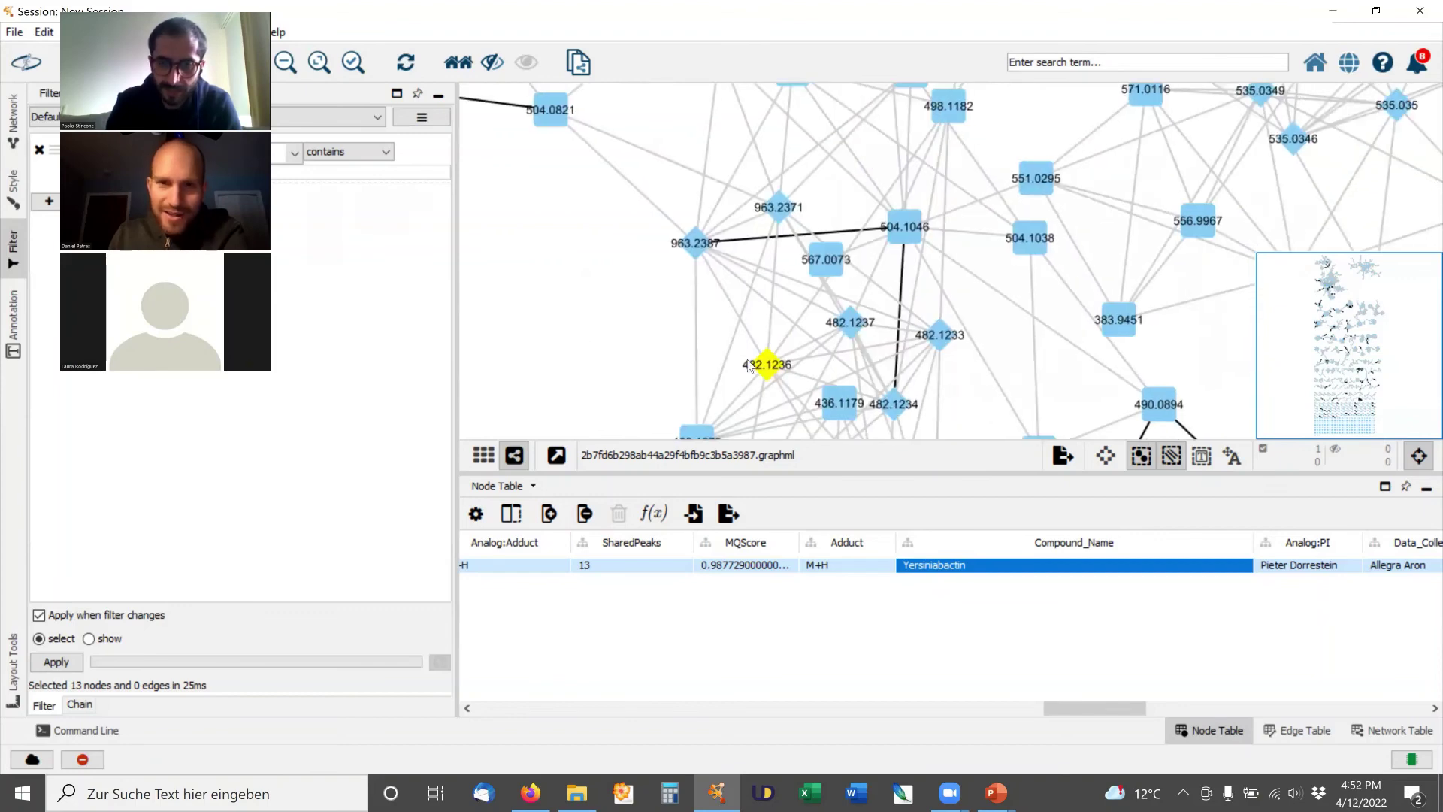
drag(750, 366, 571, 376)
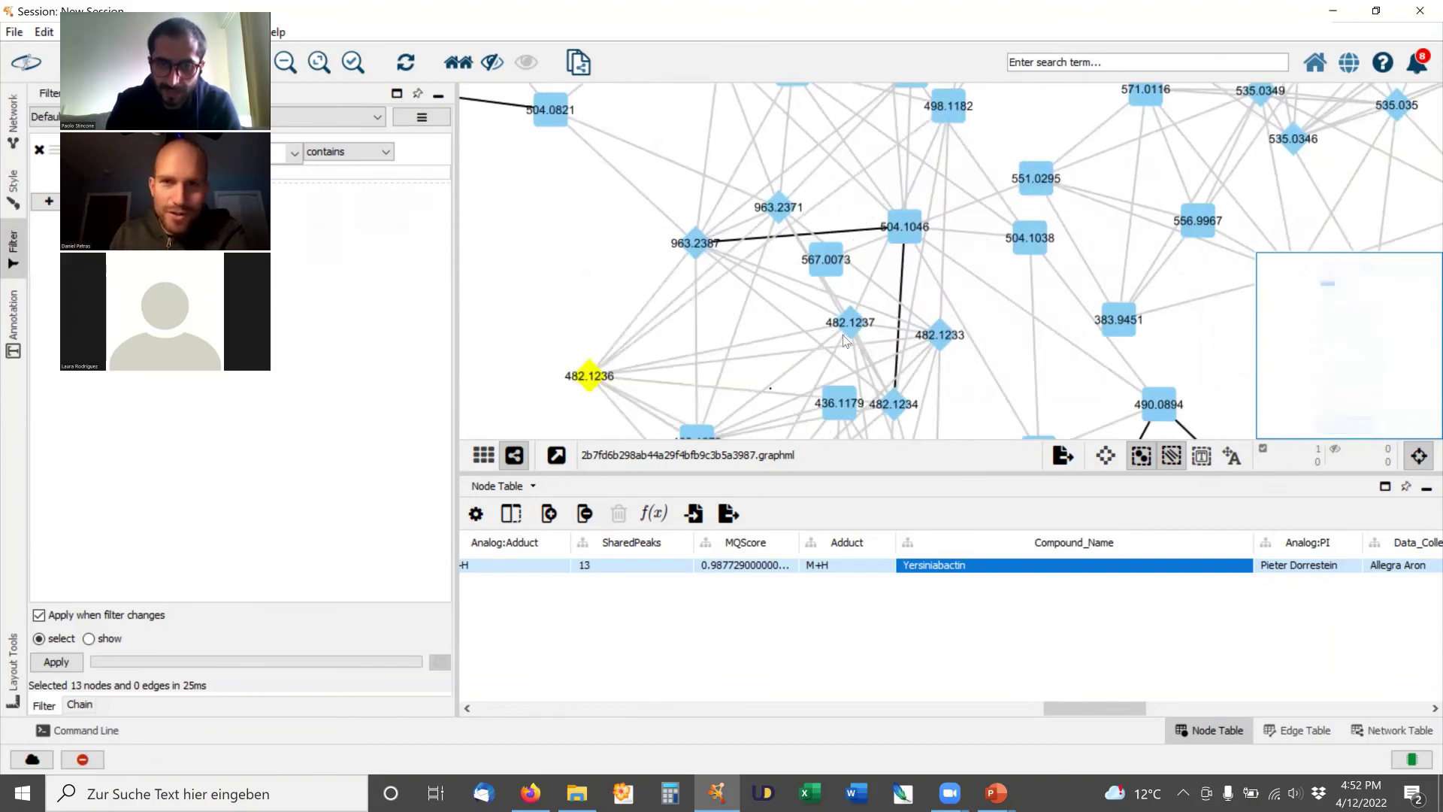
drag(876, 324, 616, 289)
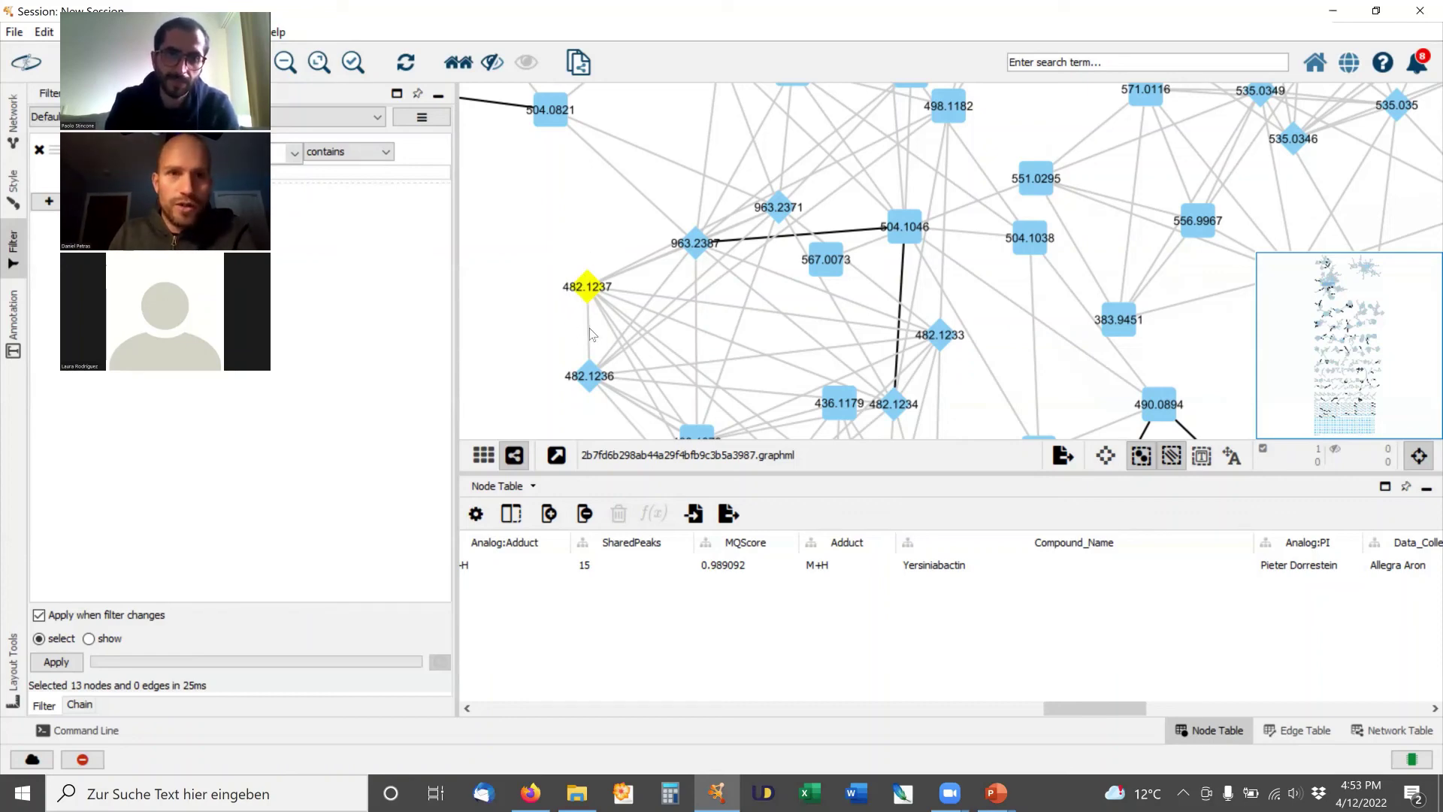
drag(1120, 709, 1256, 709)
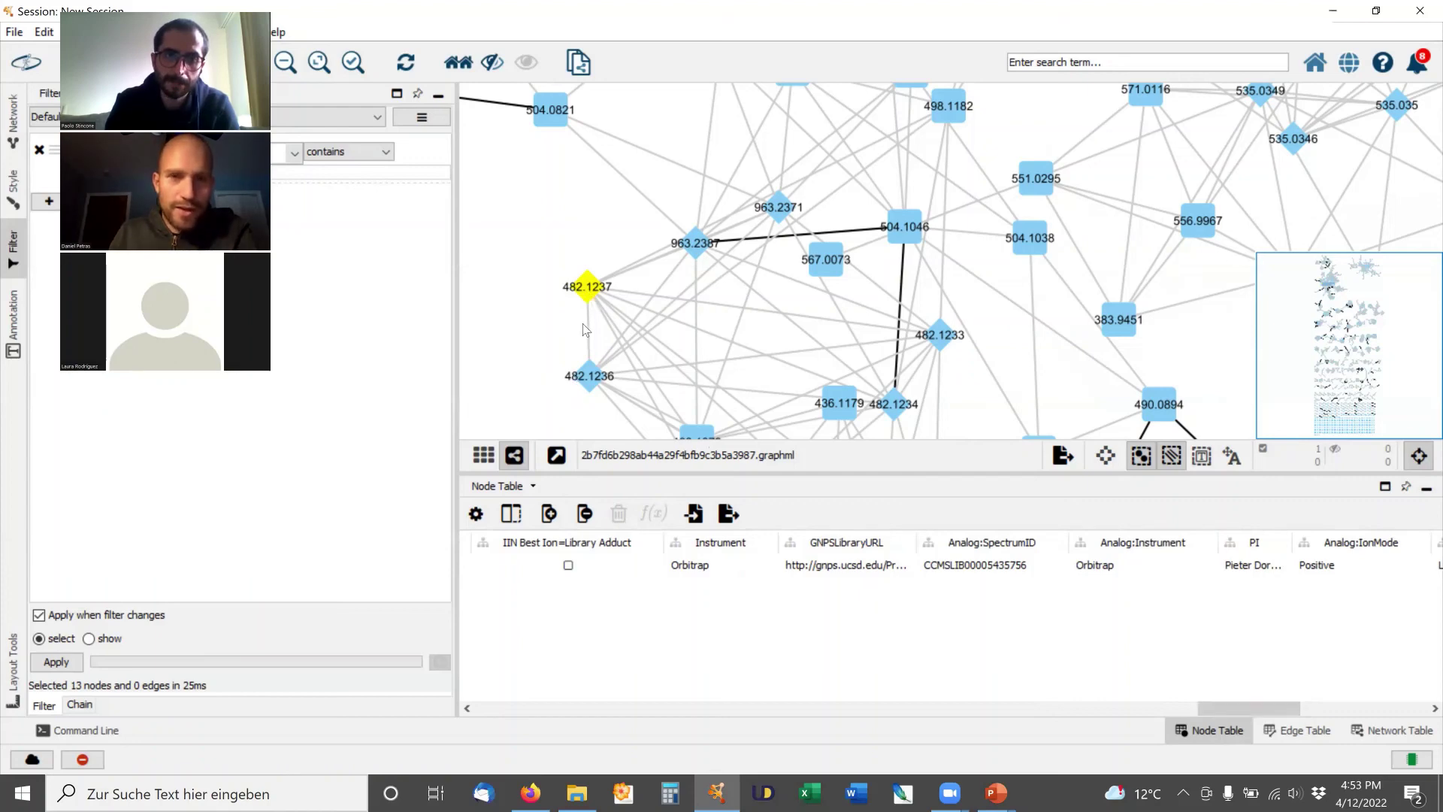
Switch to Firefox and open the LCMS view of Hui_N1.mzML from the GNPS job's file summaries.
click(522, 793)
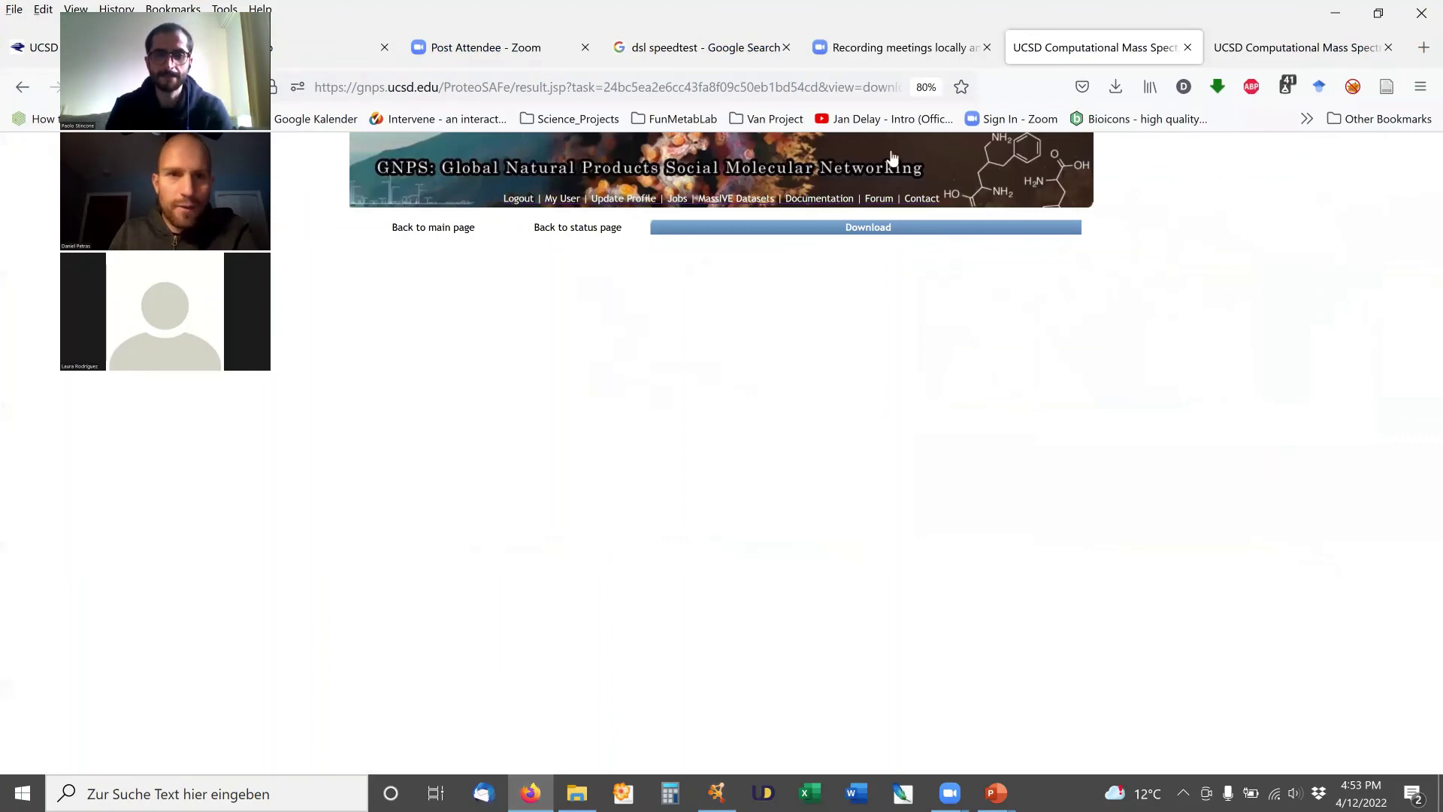
click(559, 228)
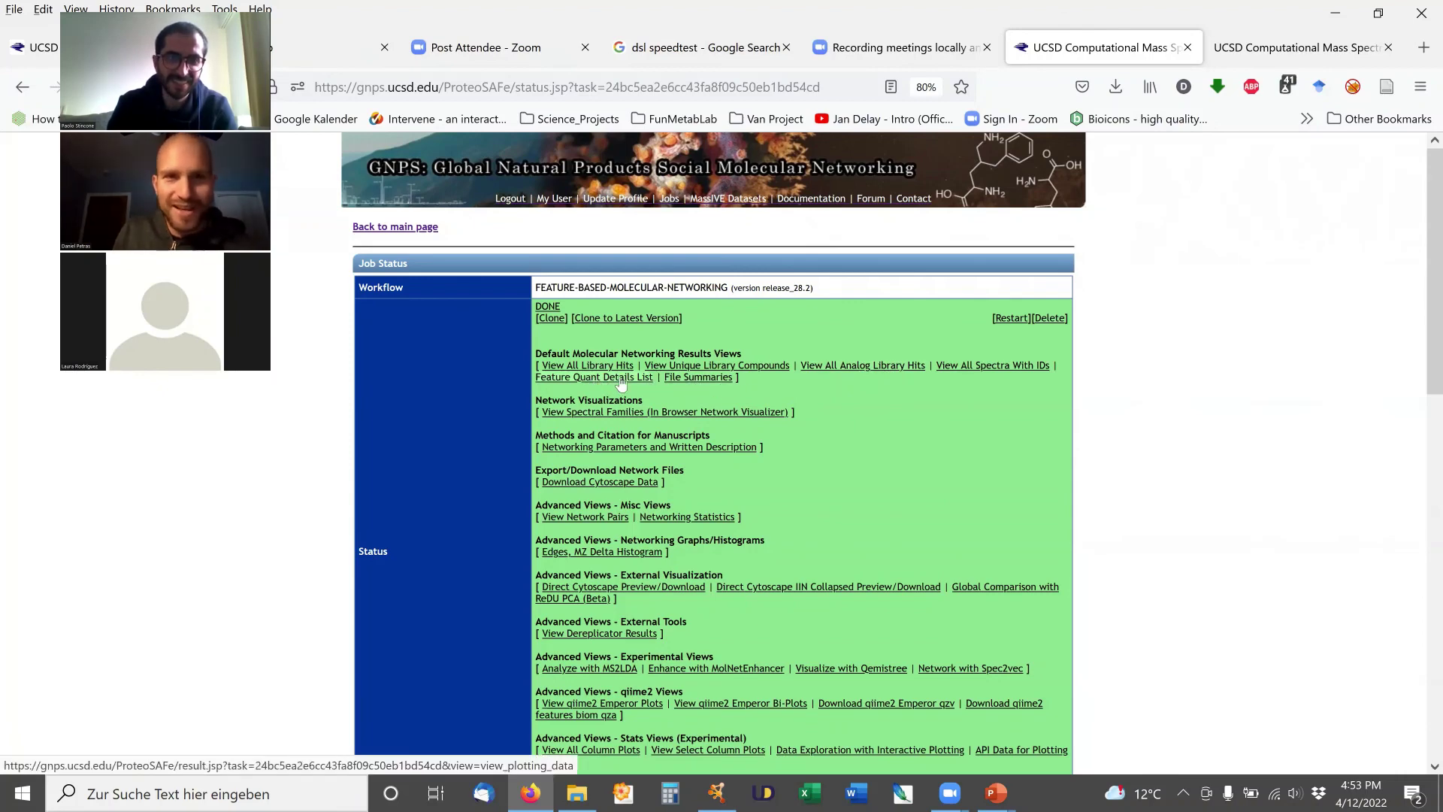
click(711, 378)
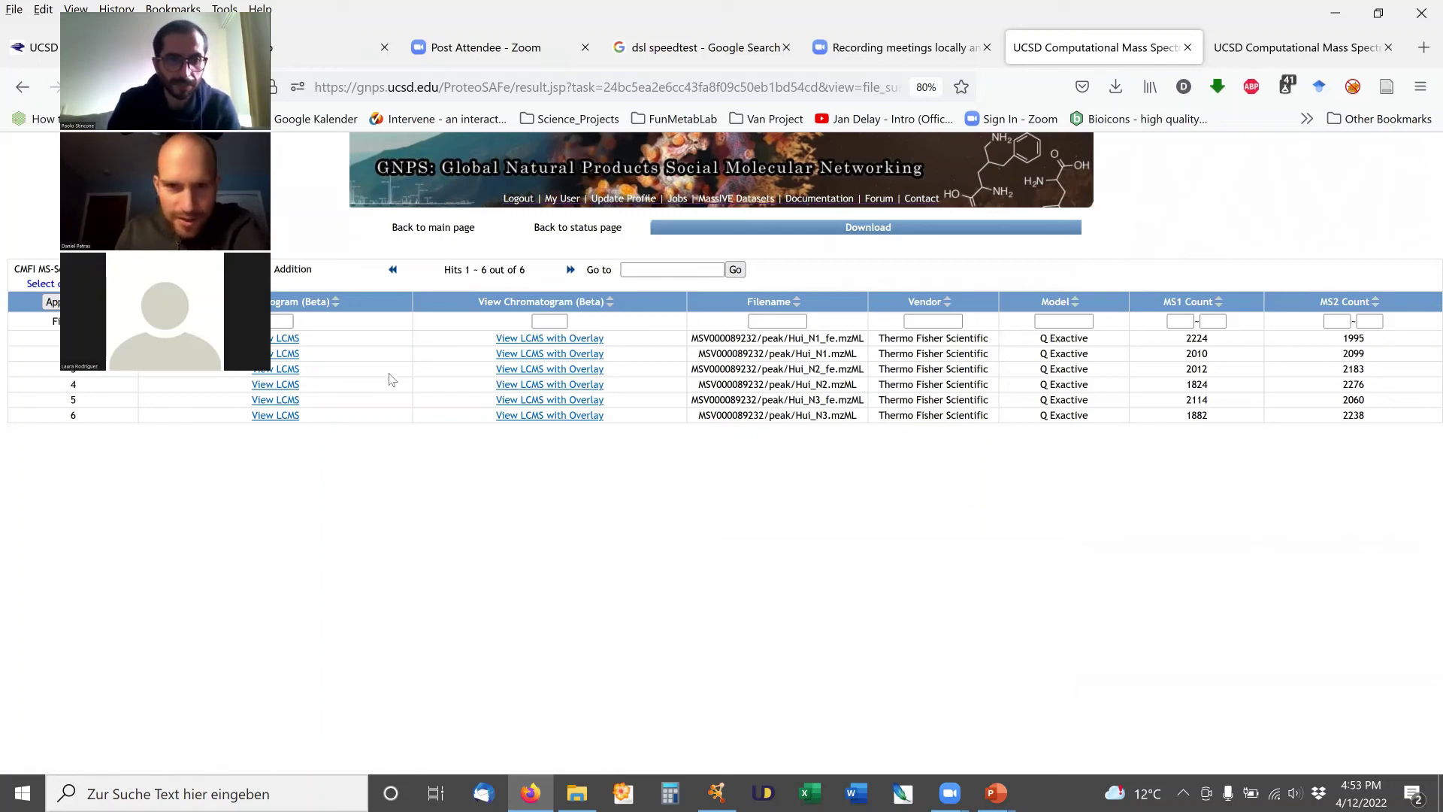
click(293, 339)
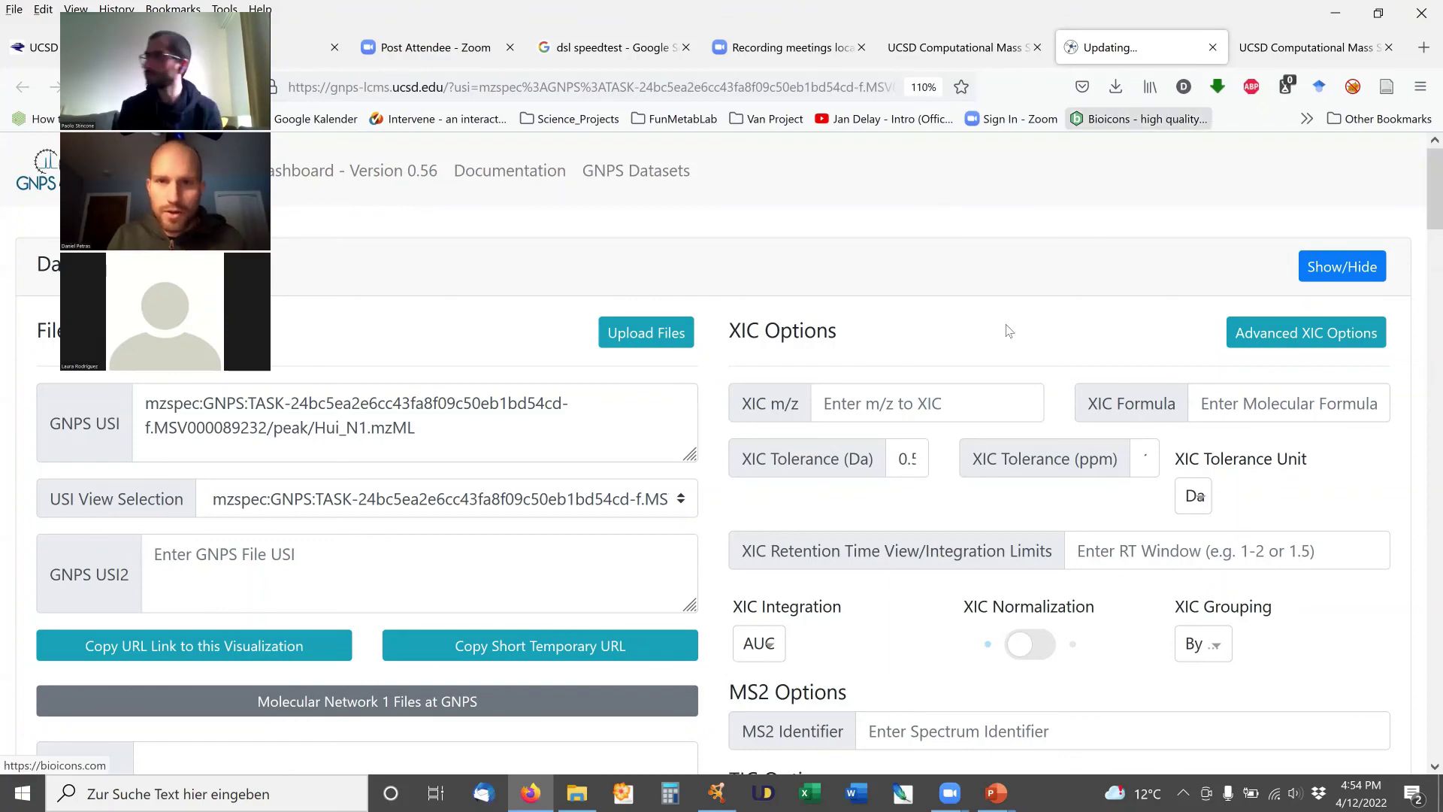
Switch back to Cytoscape and examine the selected 482.1237 node's table data from the first columns onward.
key(alt+Tab)
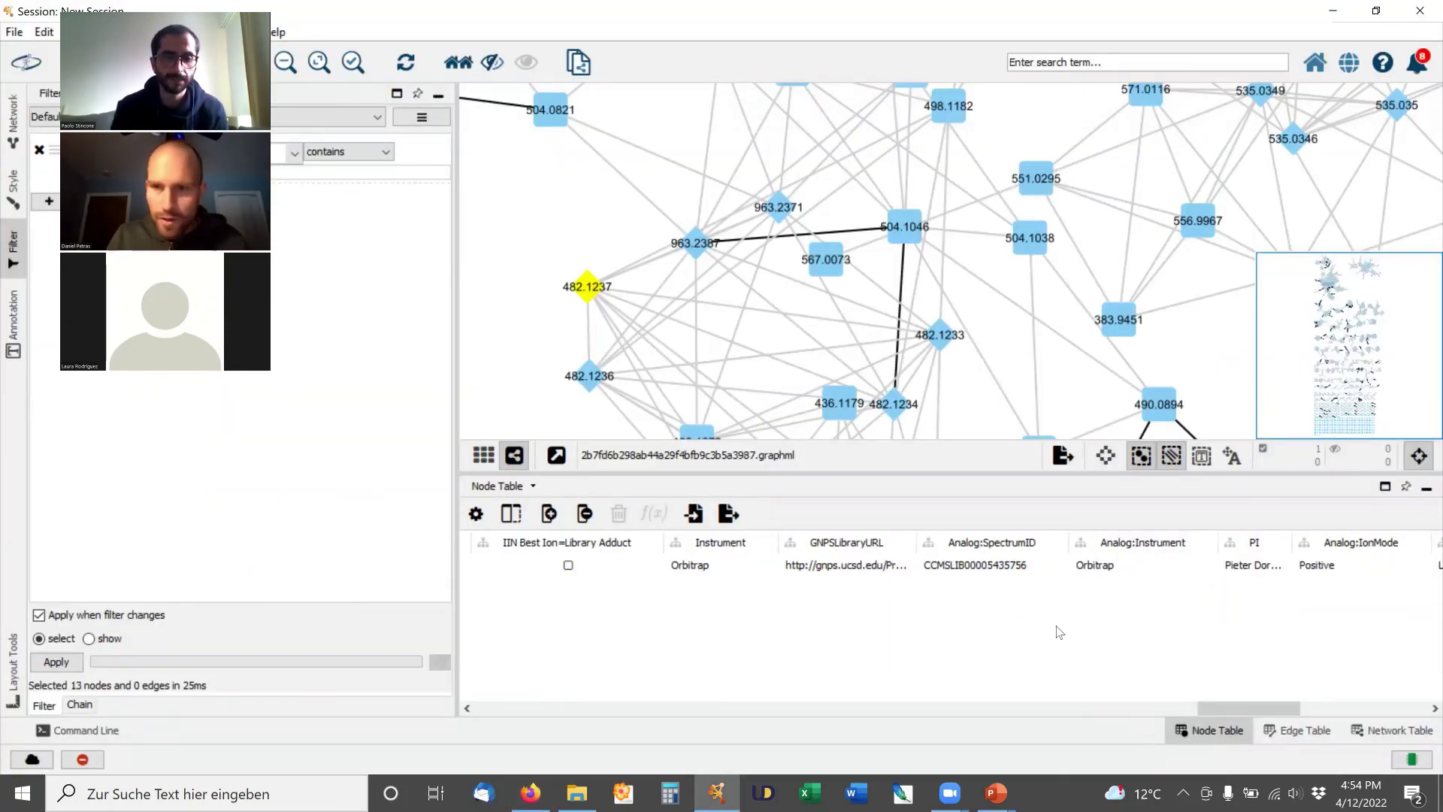
drag(1197, 709, 527, 709)
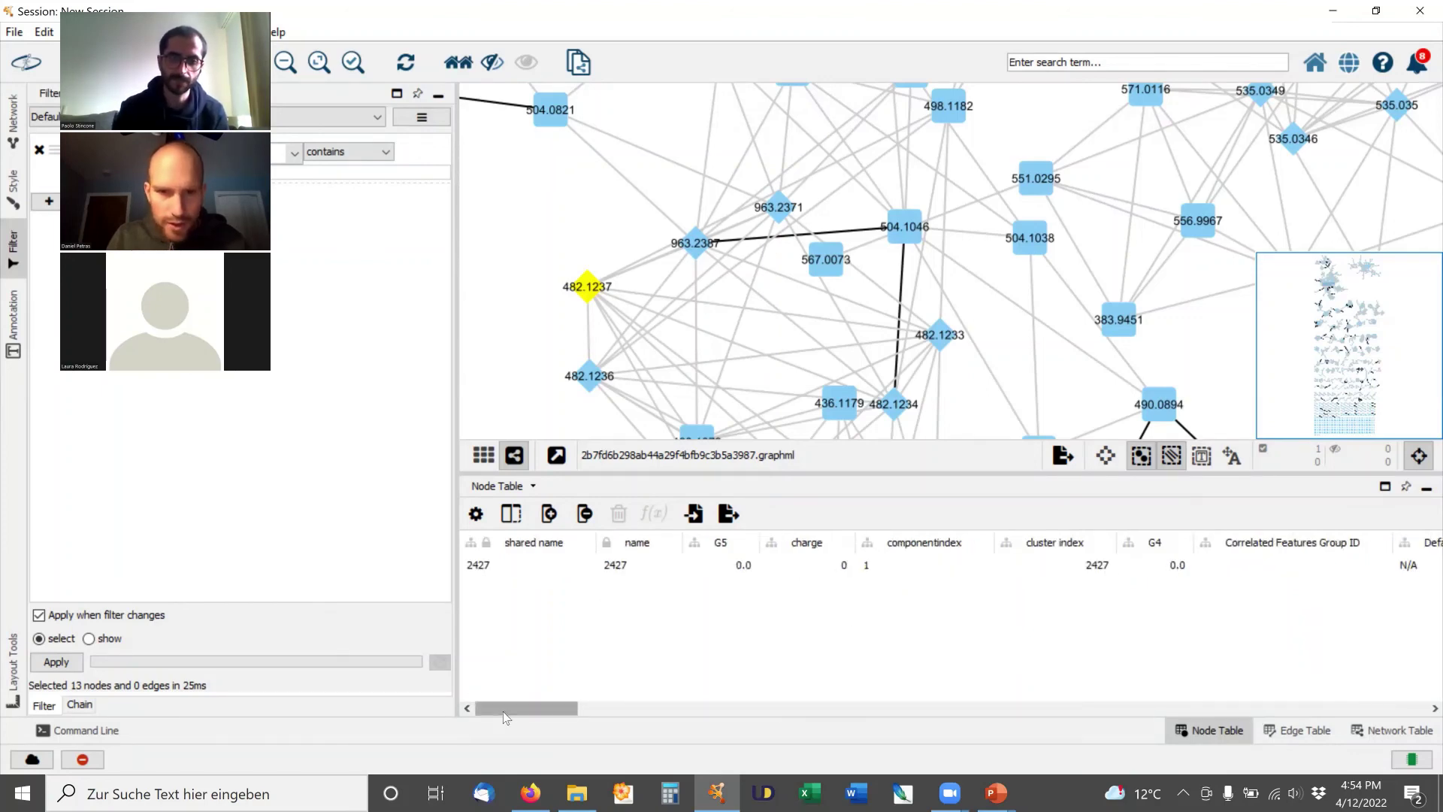
scroll(523, 714, right, 1)
scroll(569, 714, right, 4)
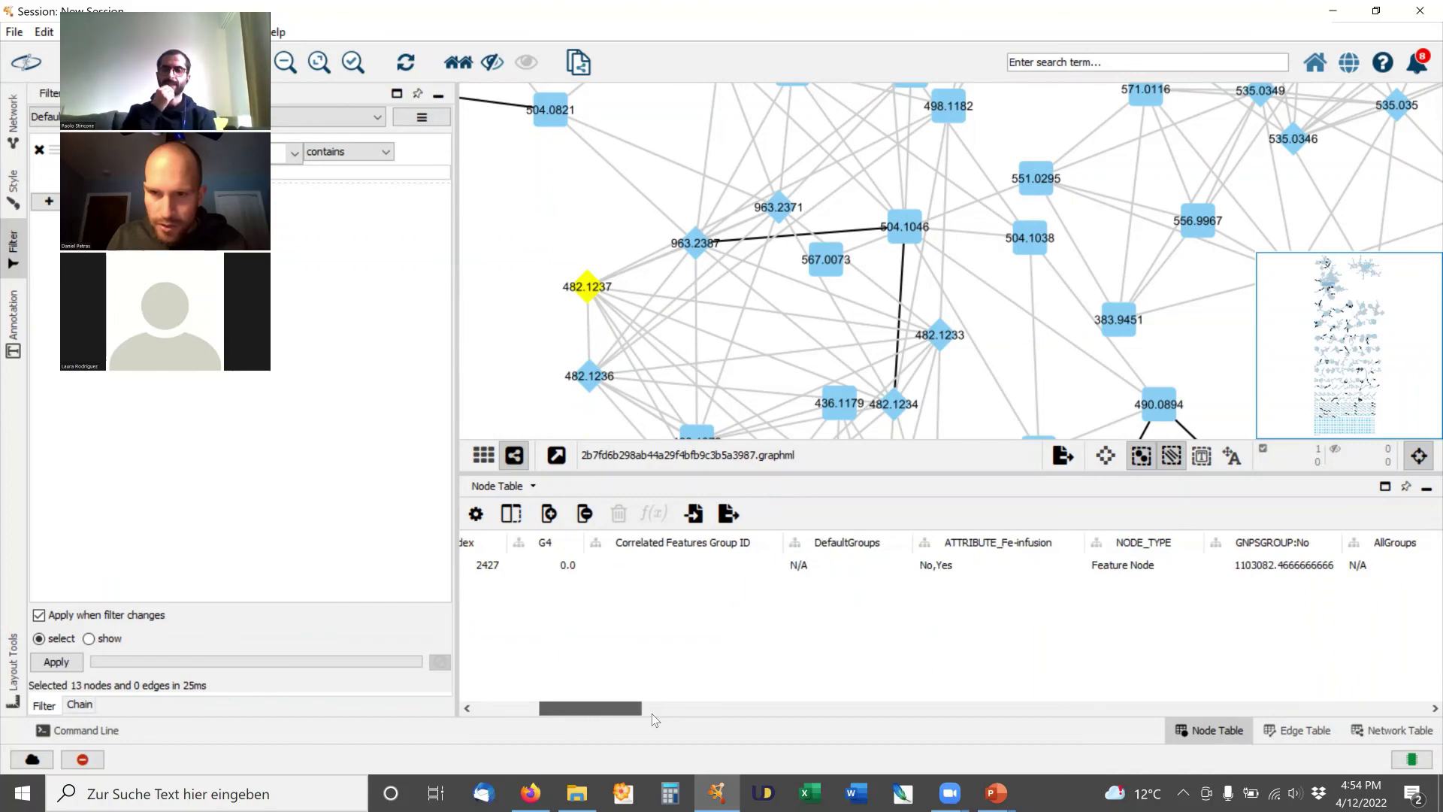